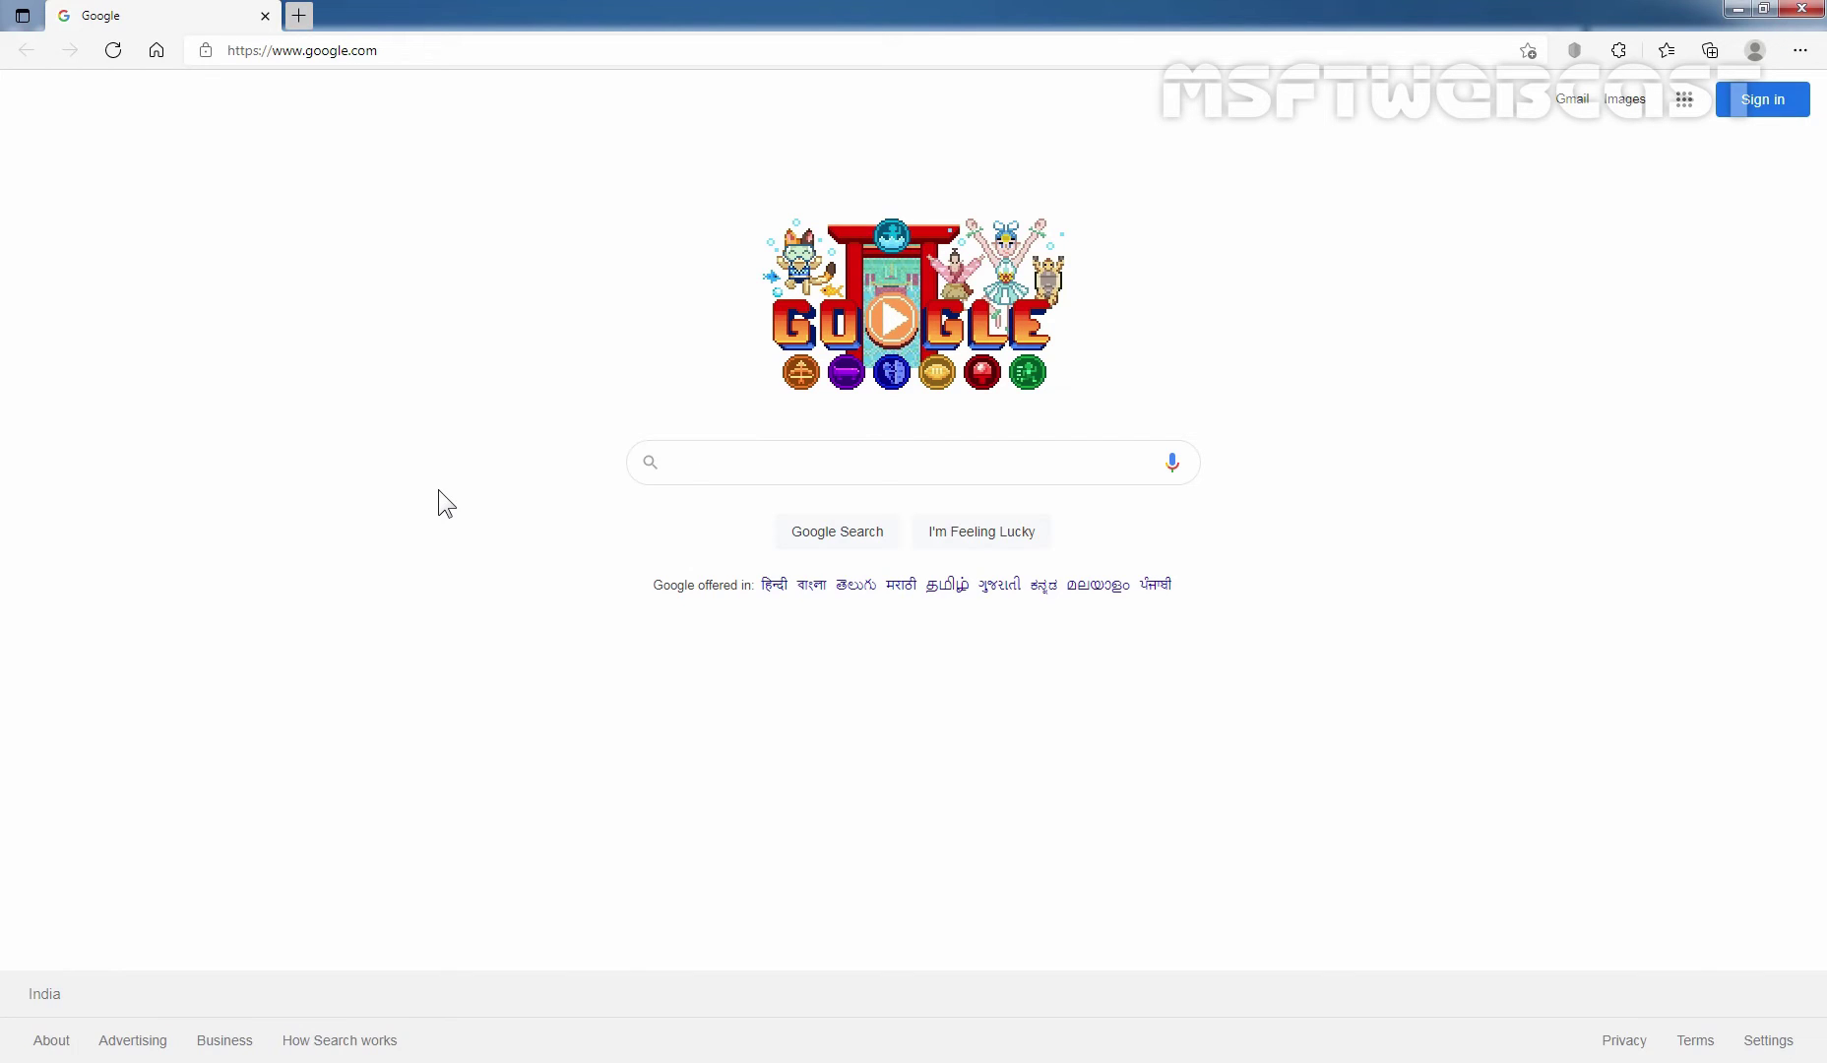
{"action": "left_click", "coordinate": [454, 51]}
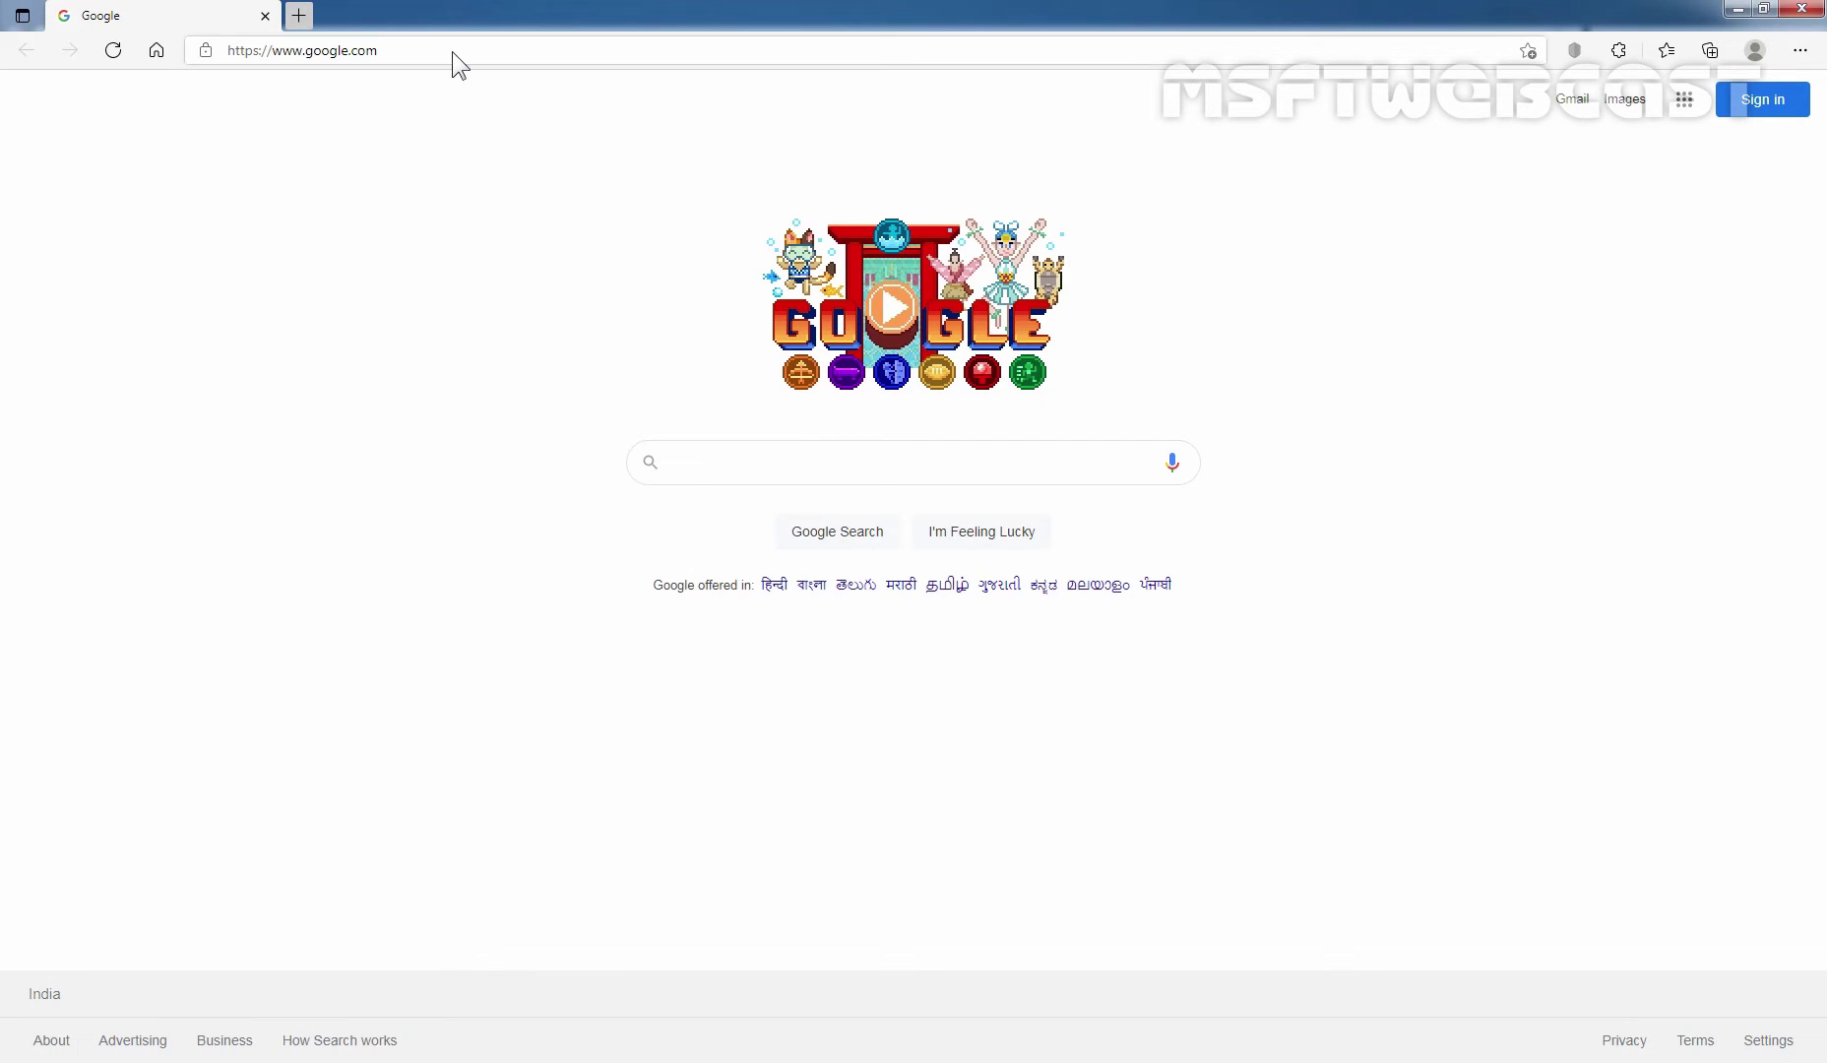
{"action": "type", "text": "http"}
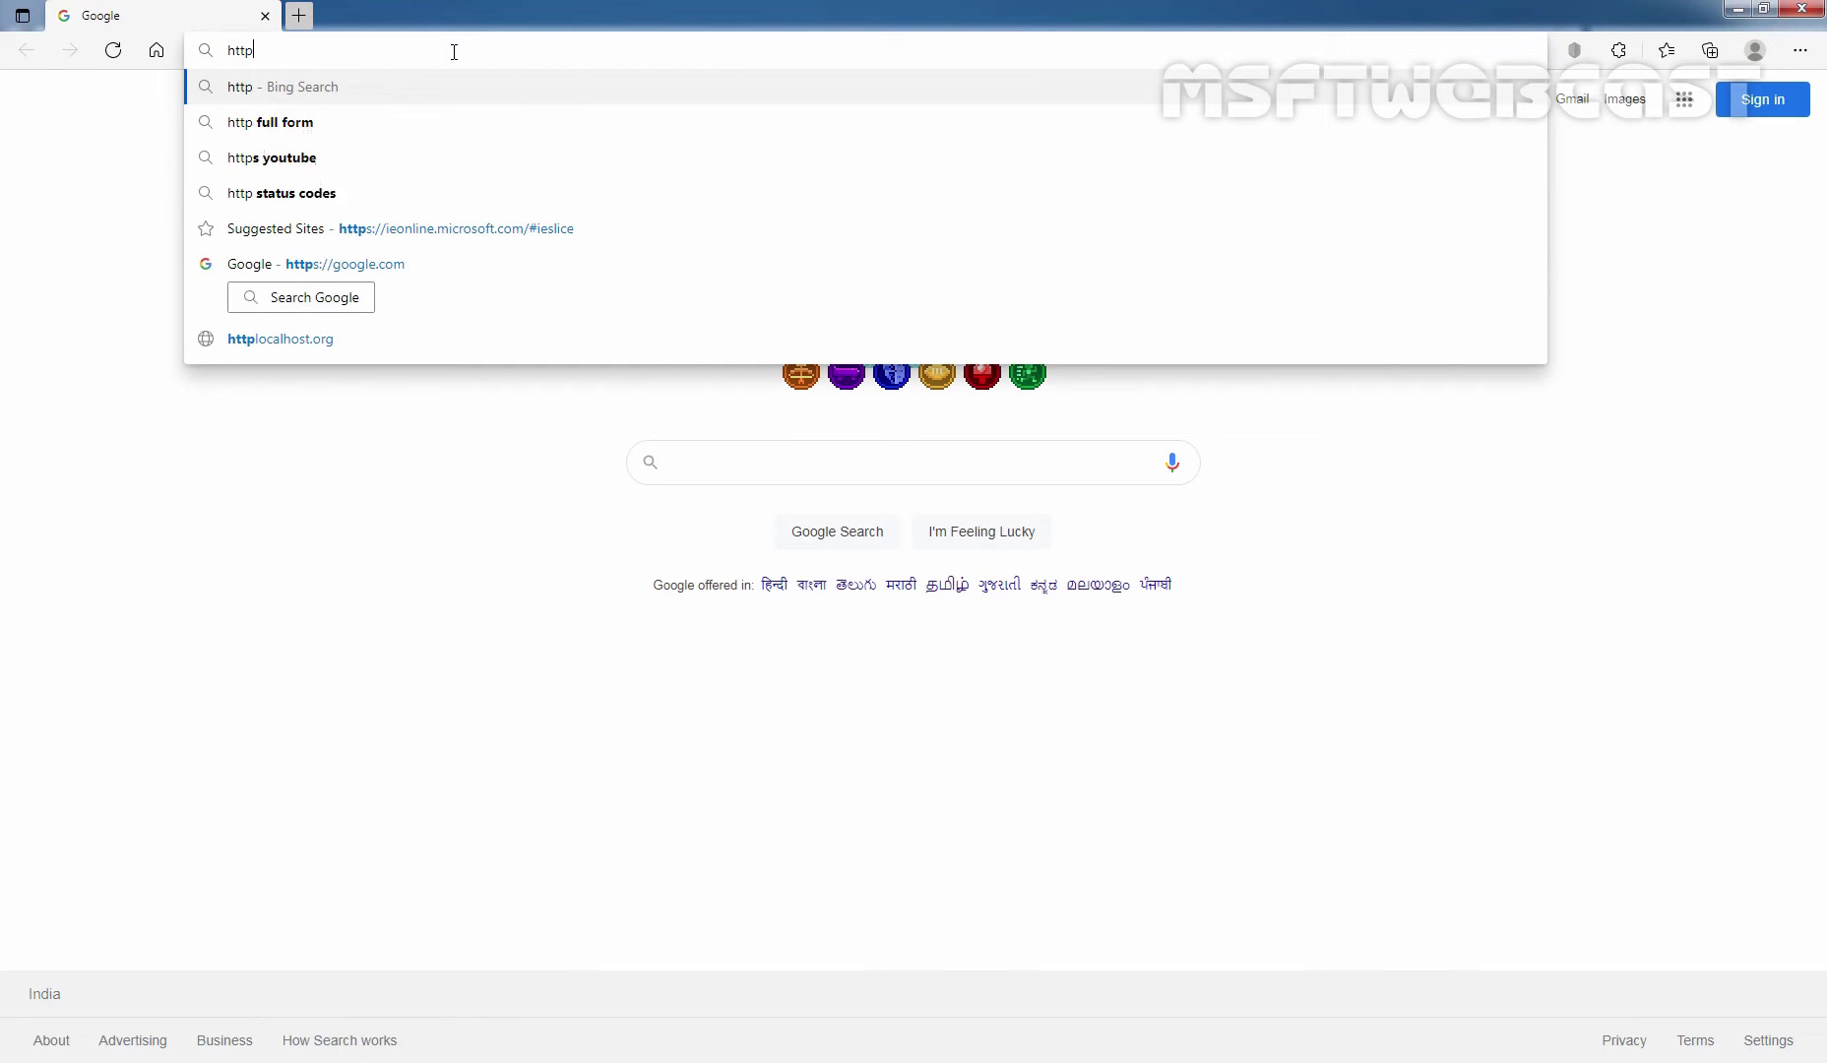
{"action": "type", "text": "s://ad"}
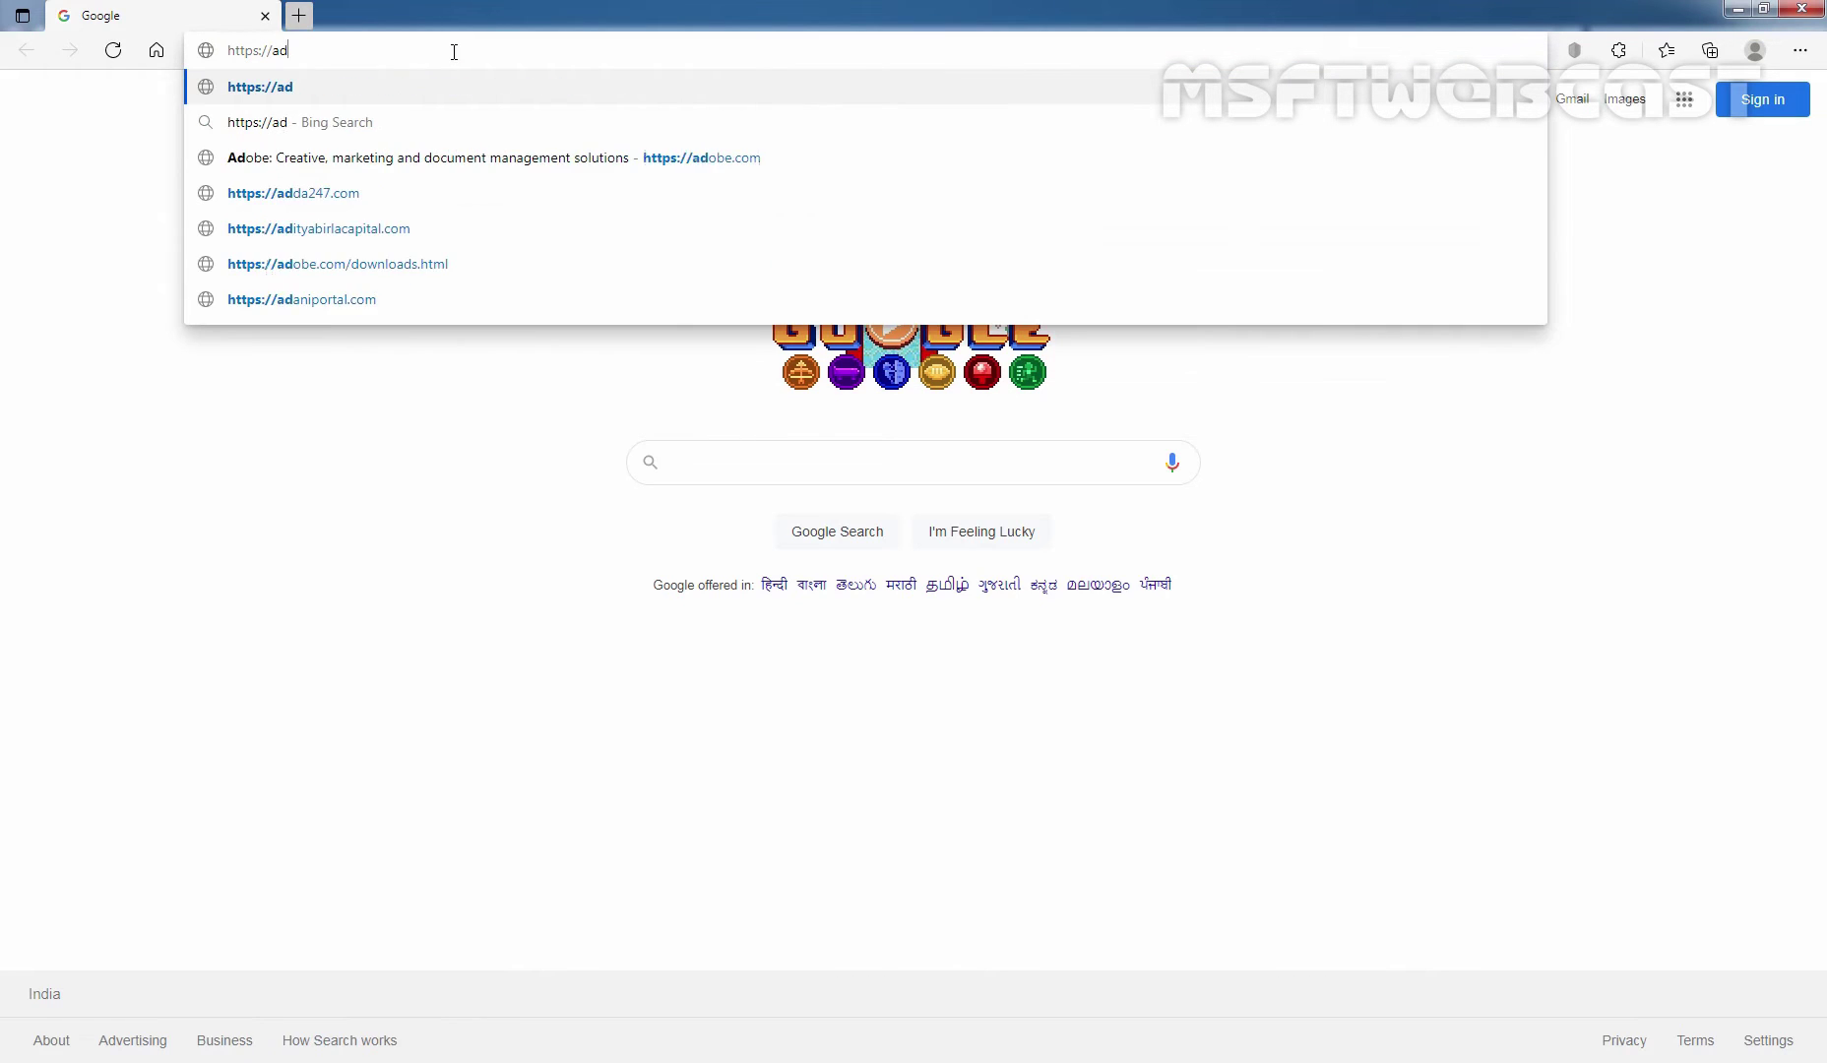
{"action": "type", "text": "min.exchange"}
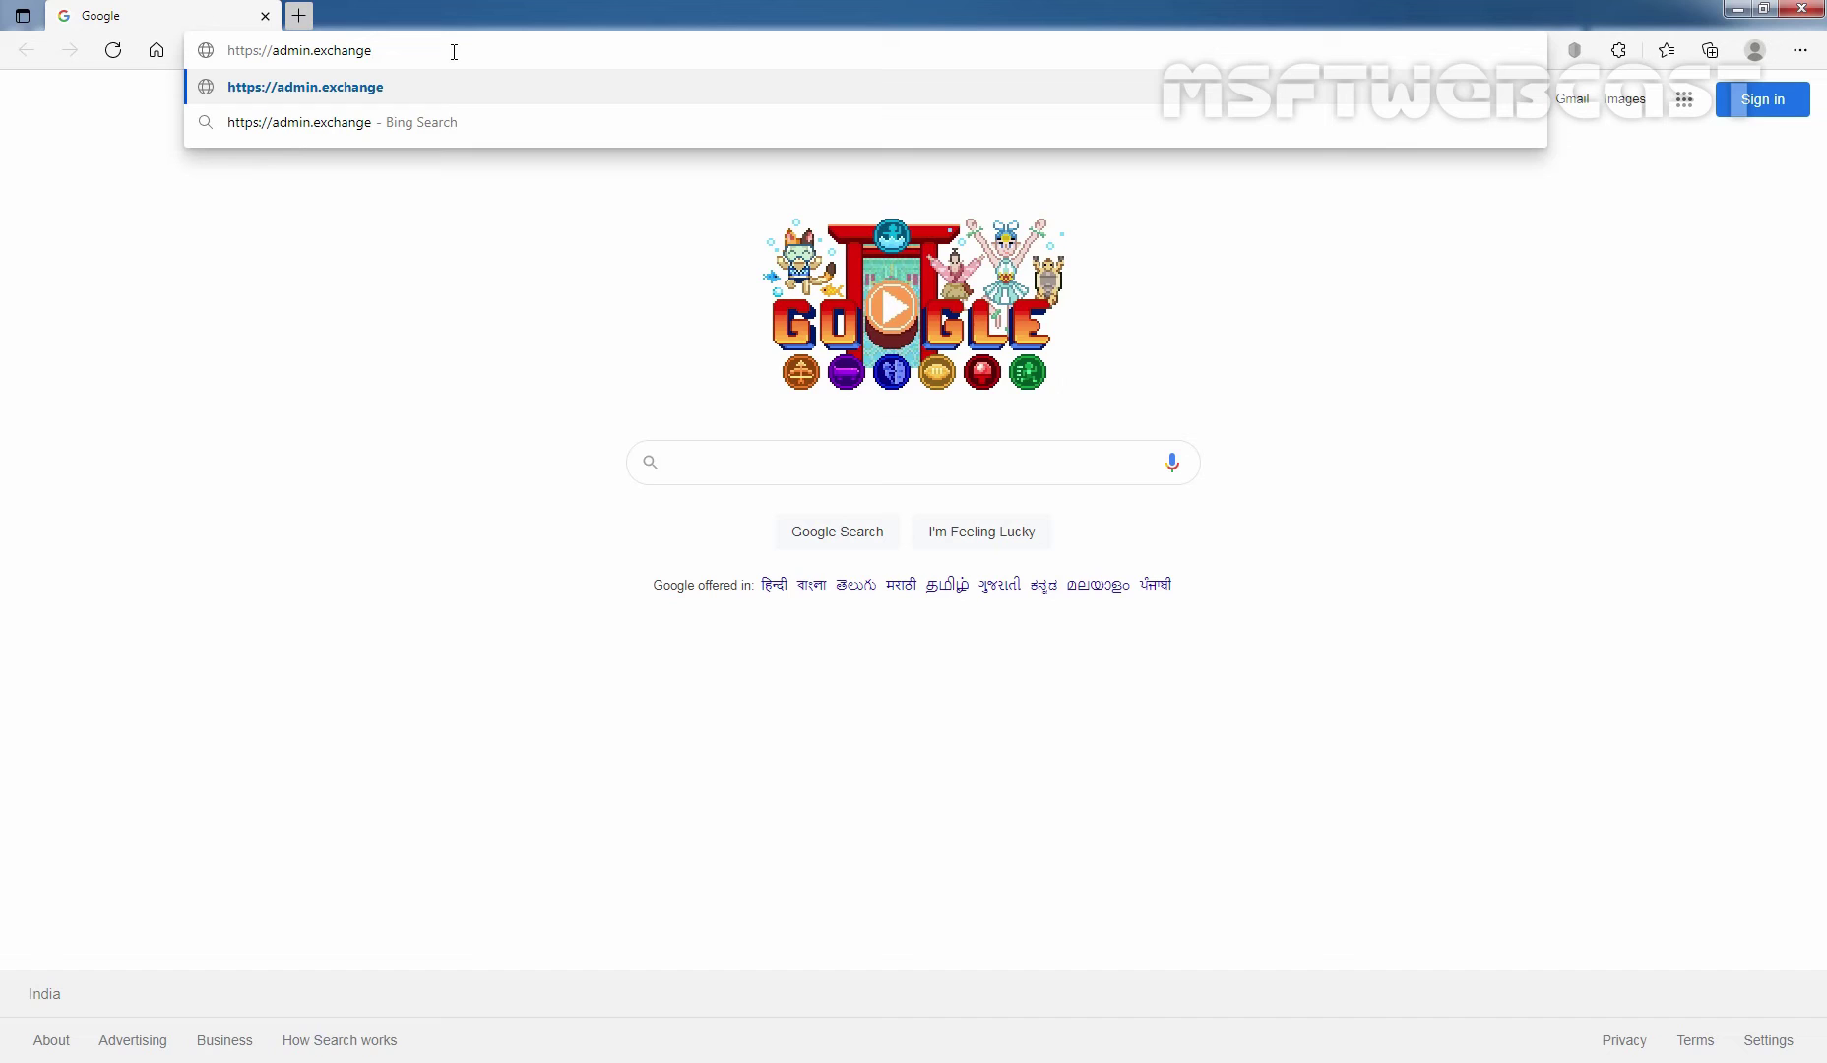
{"action": "type", "text": ".microsof"}
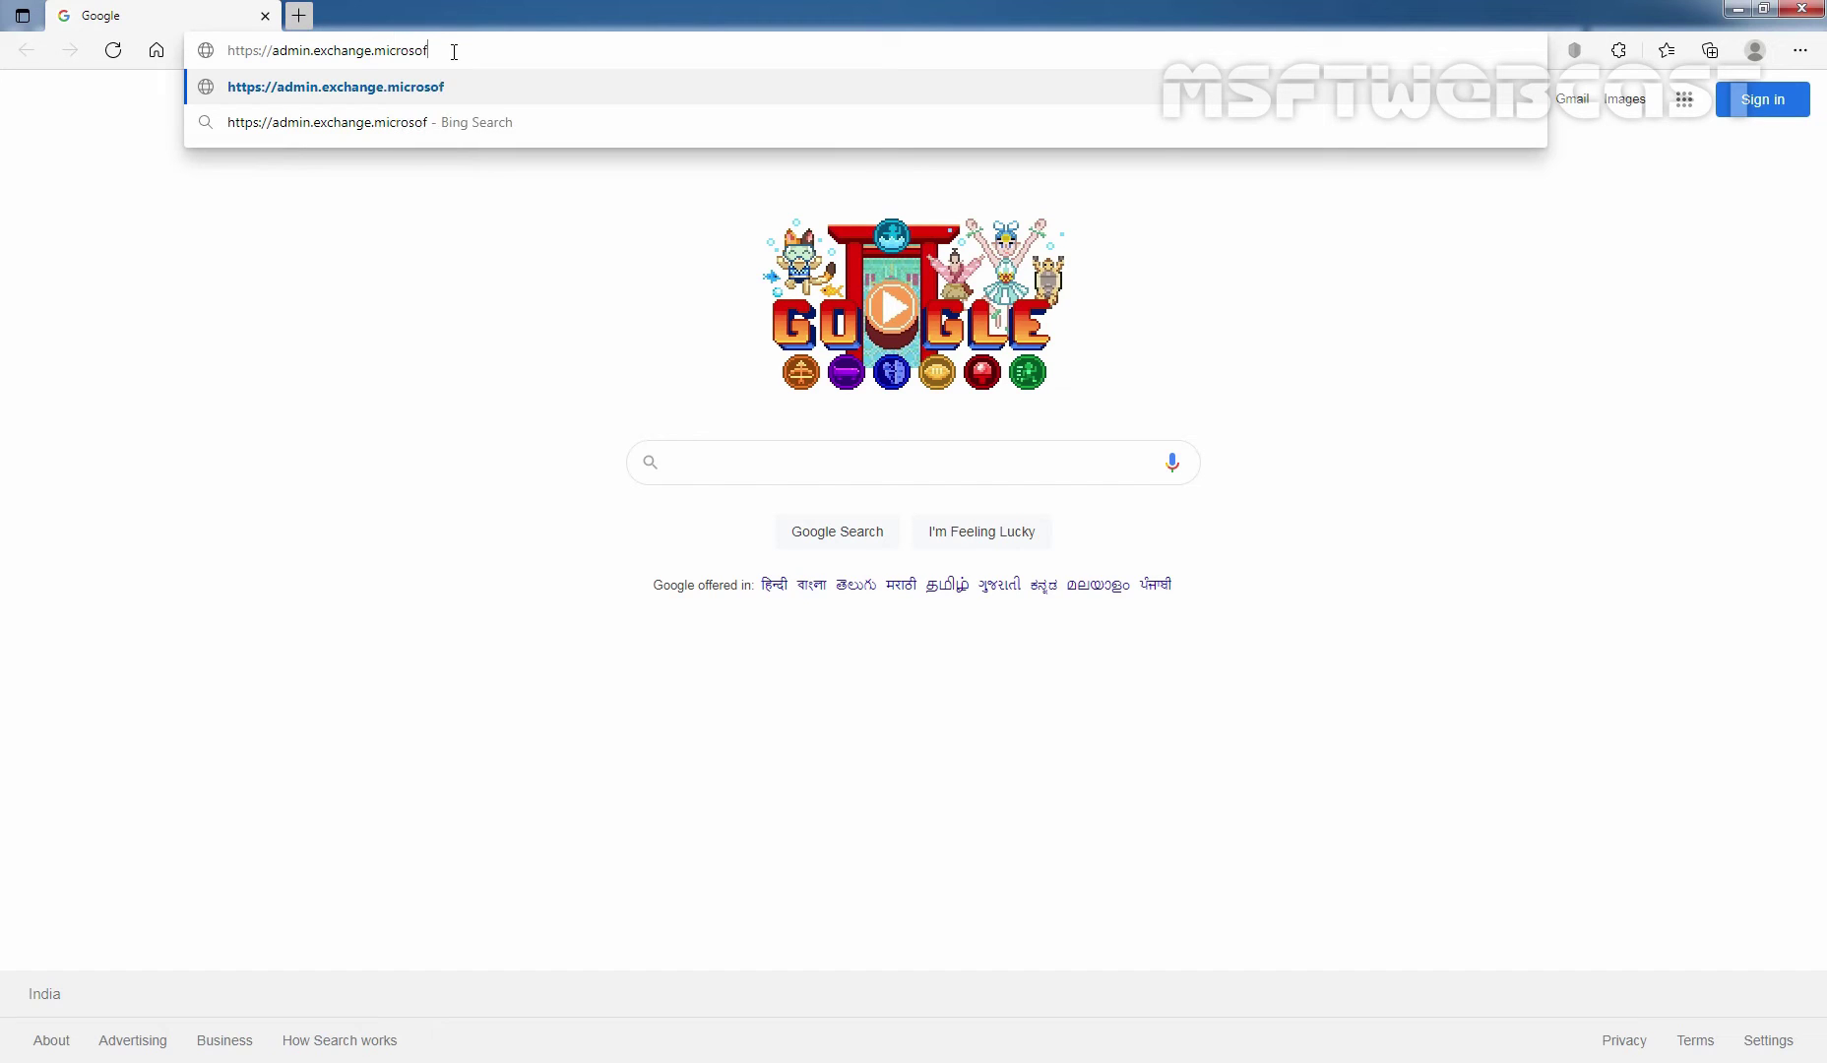
{"action": "type", "text": "t.com"}
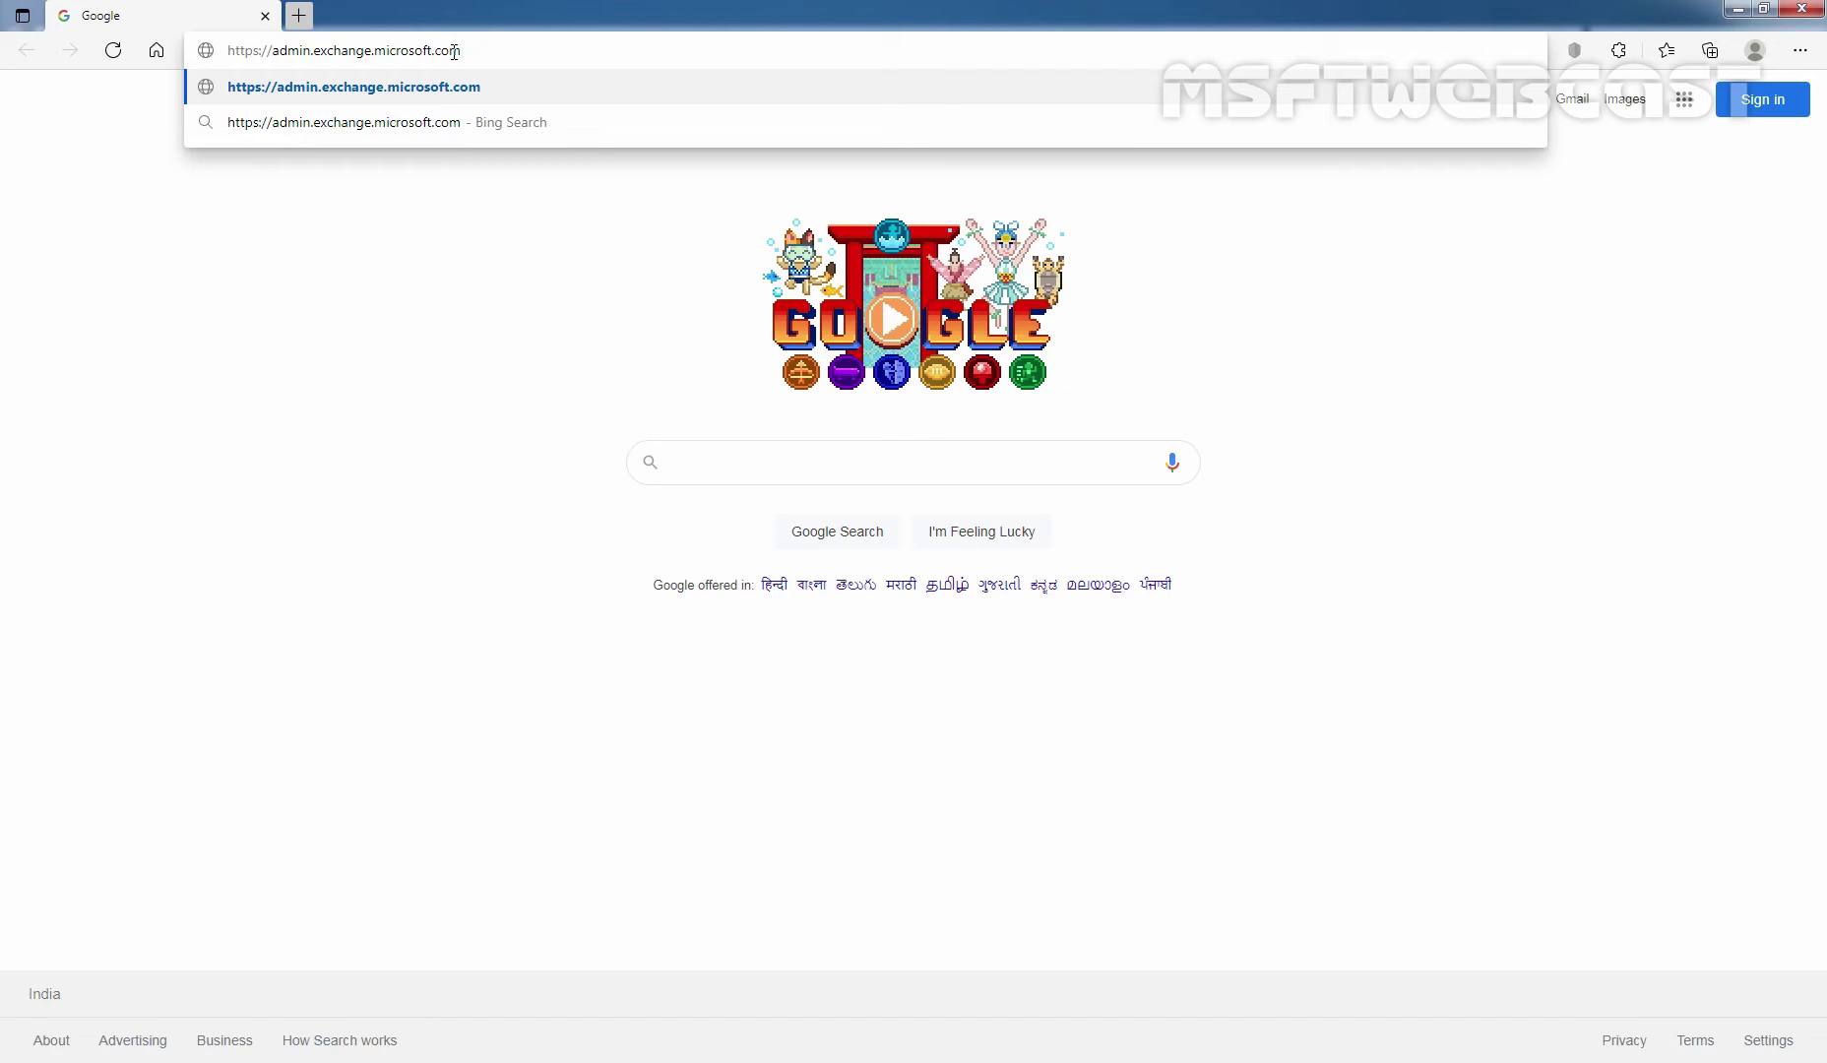
{"action": "key", "text": "Return"}
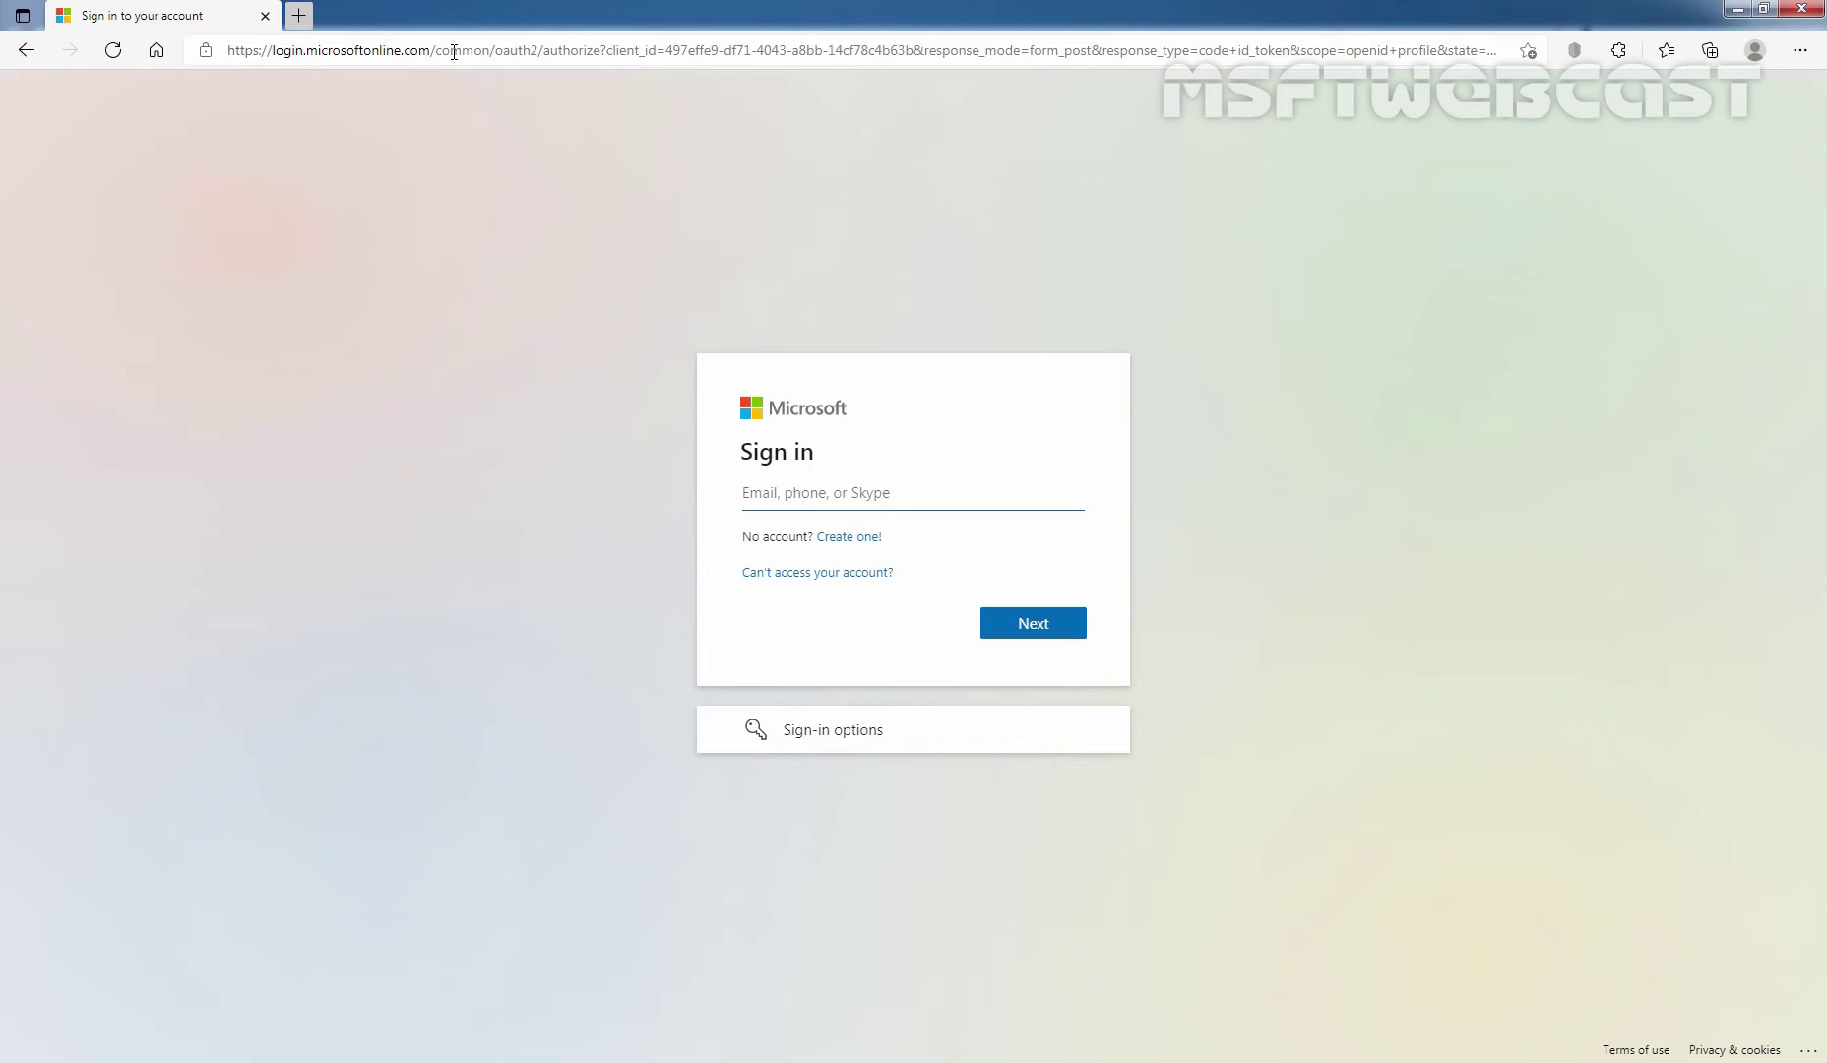
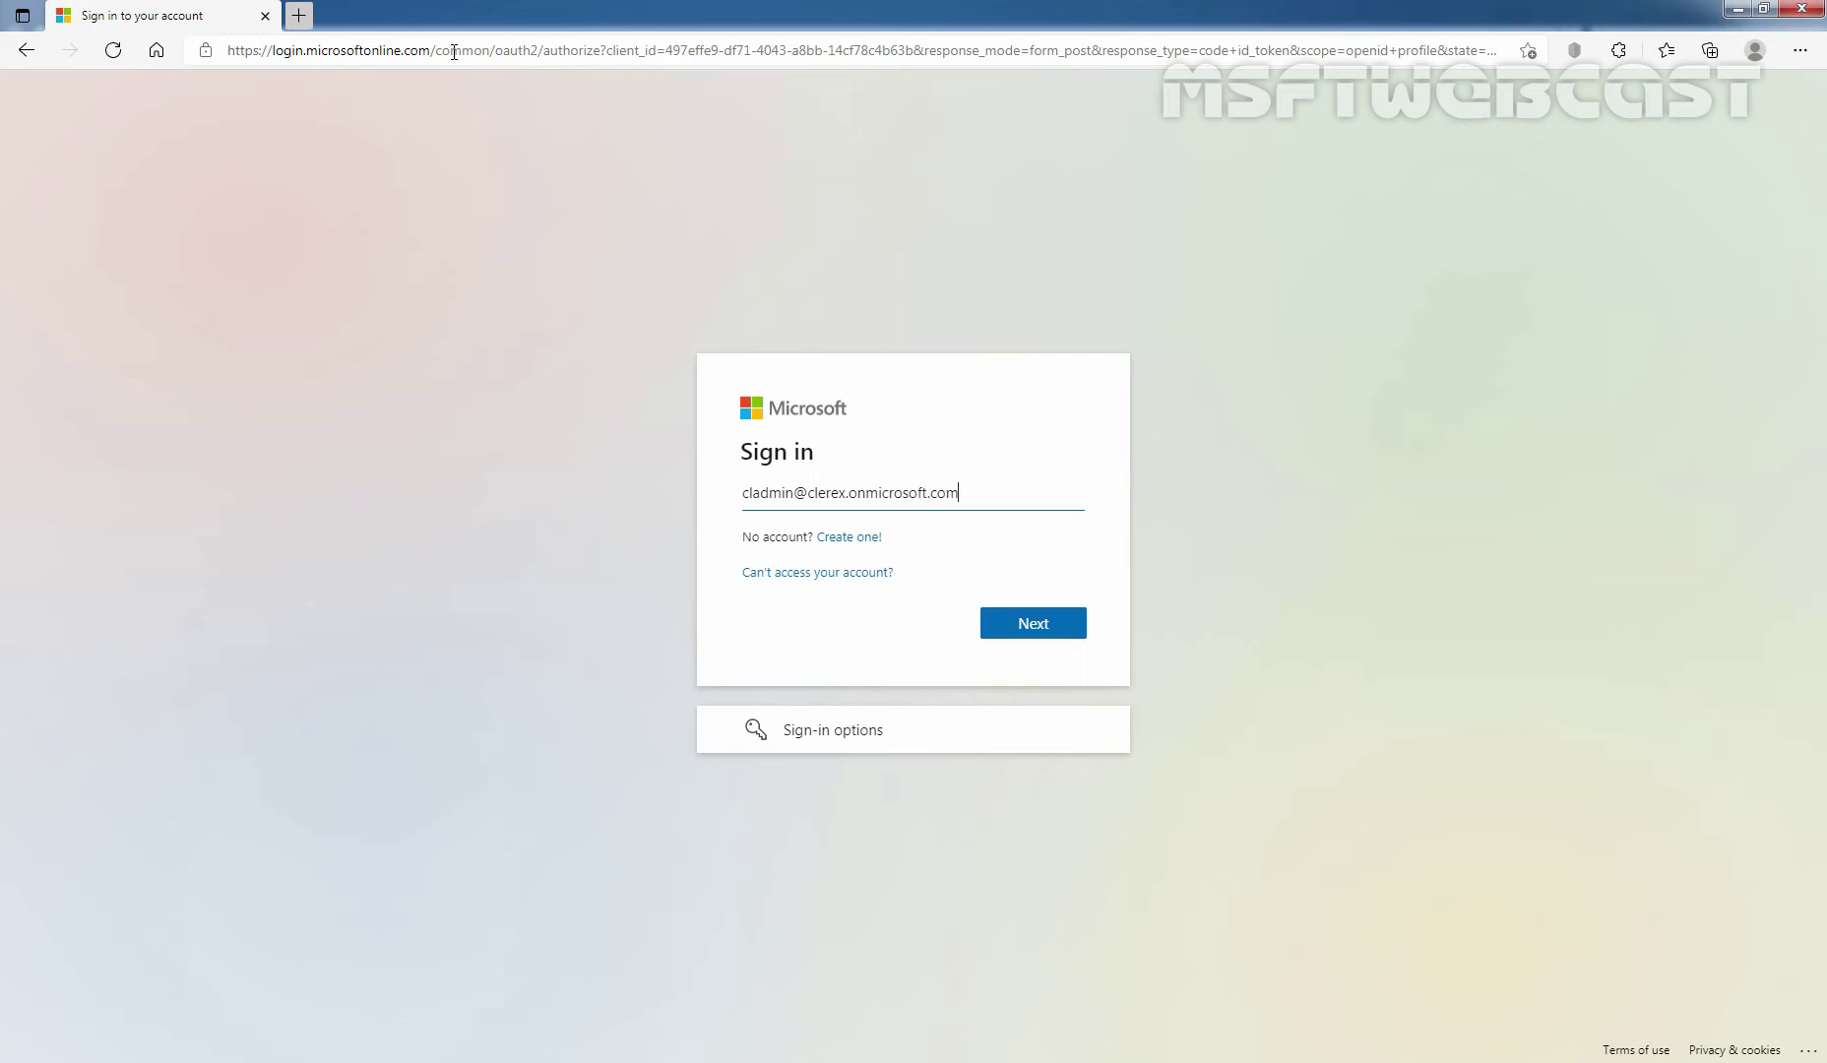
Sign in with the admin account e-mail and password, staying signed in but not saving the password.
{"action": "left_click", "coordinate": [1027, 630]}
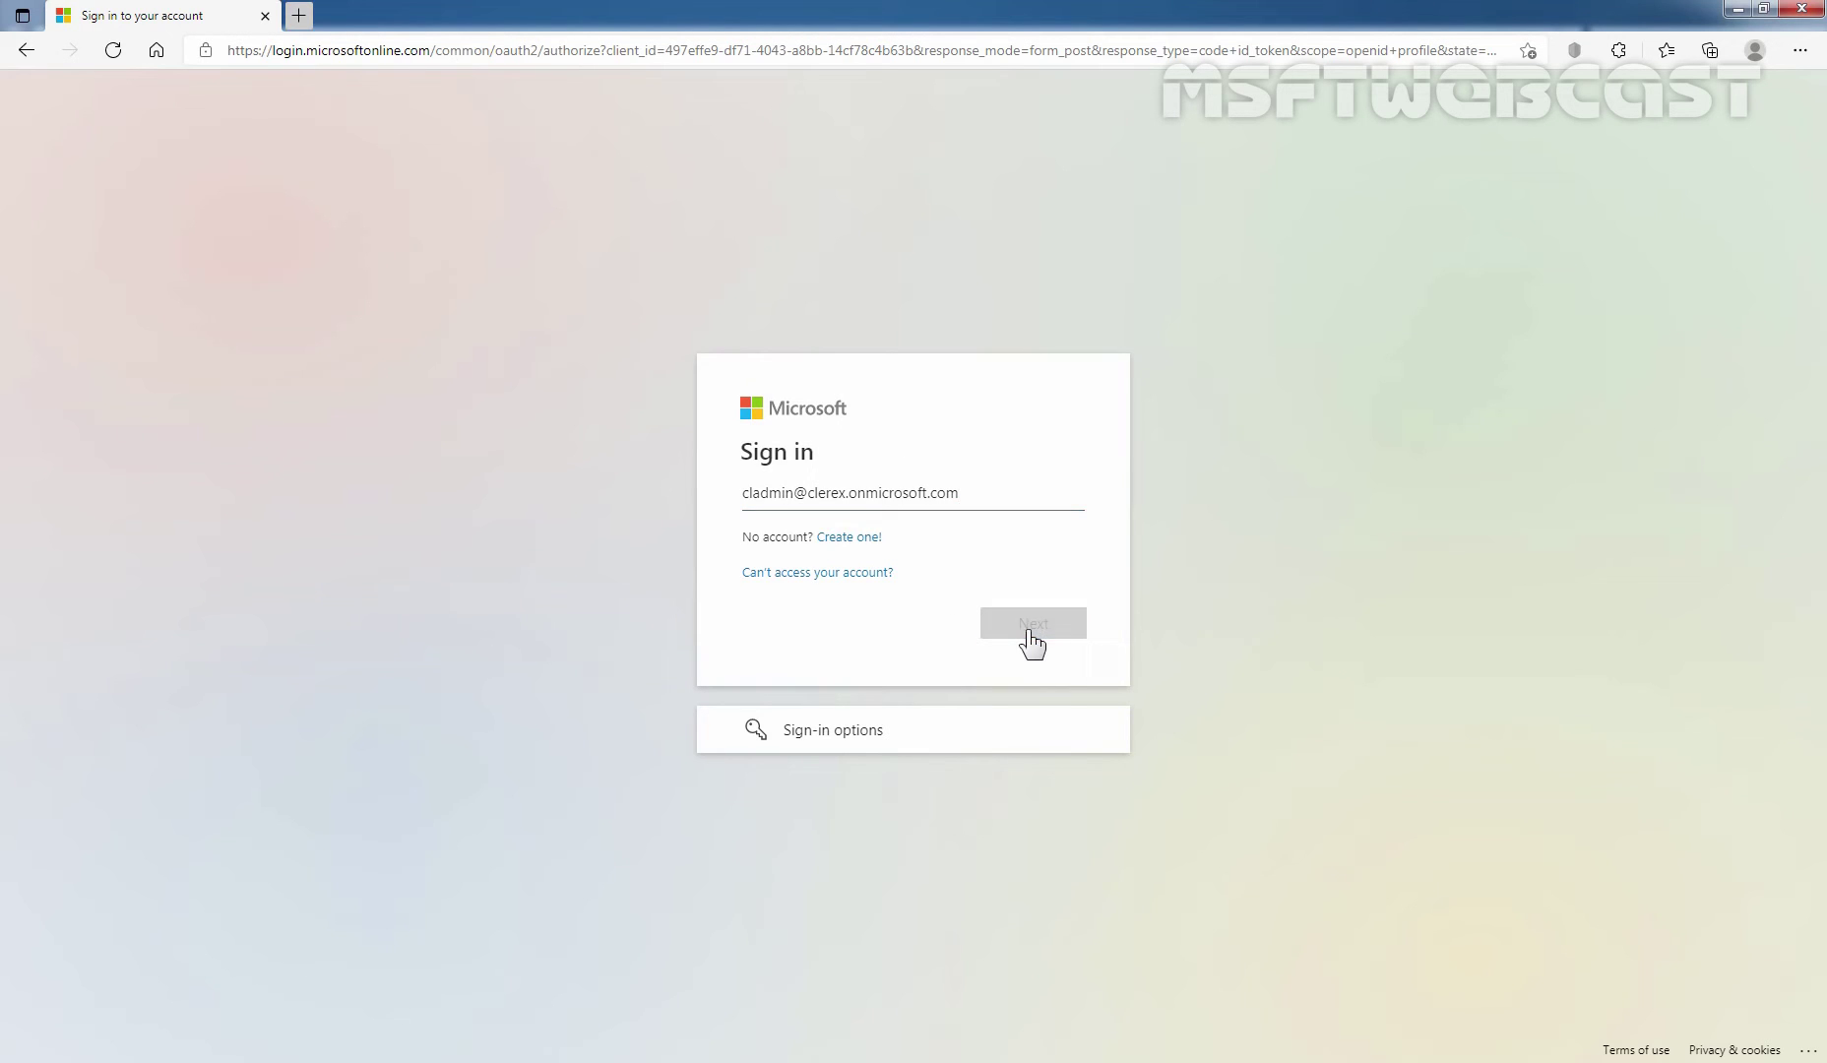
{"action": "type", "text": "••••"}
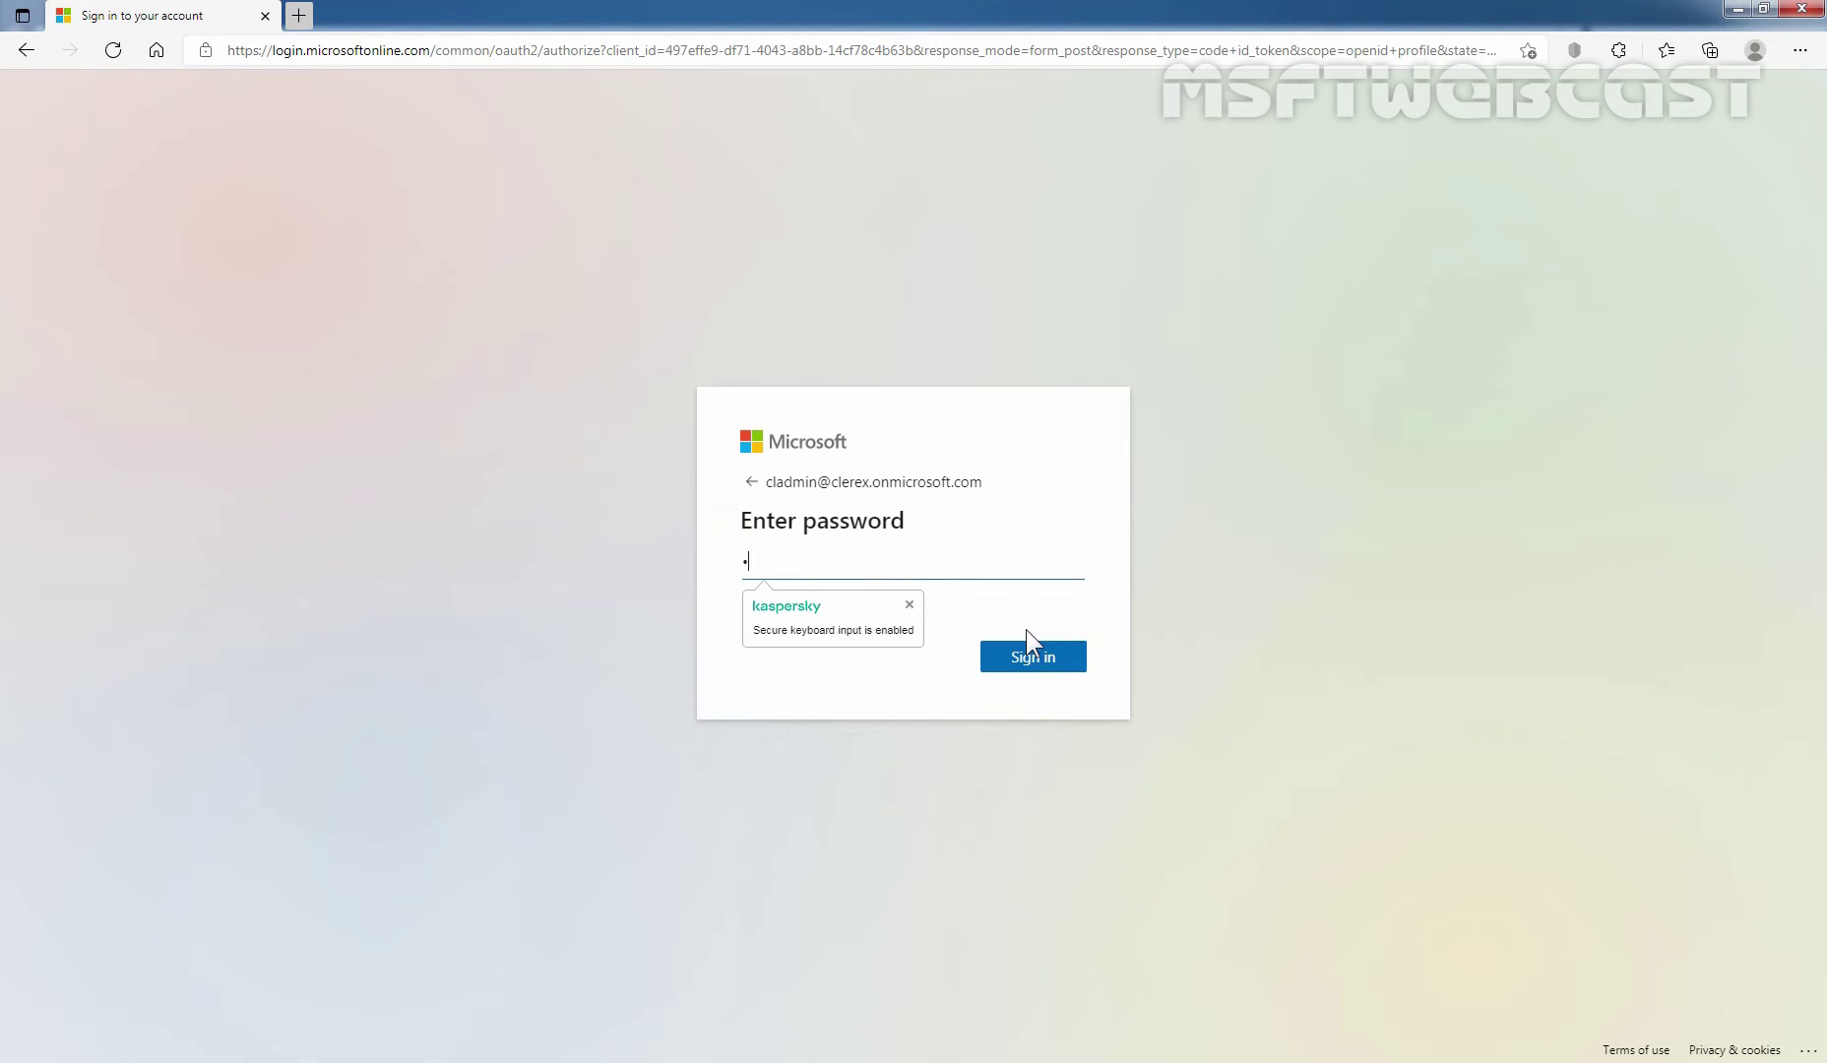
{"action": "type", "text": "•••••••"}
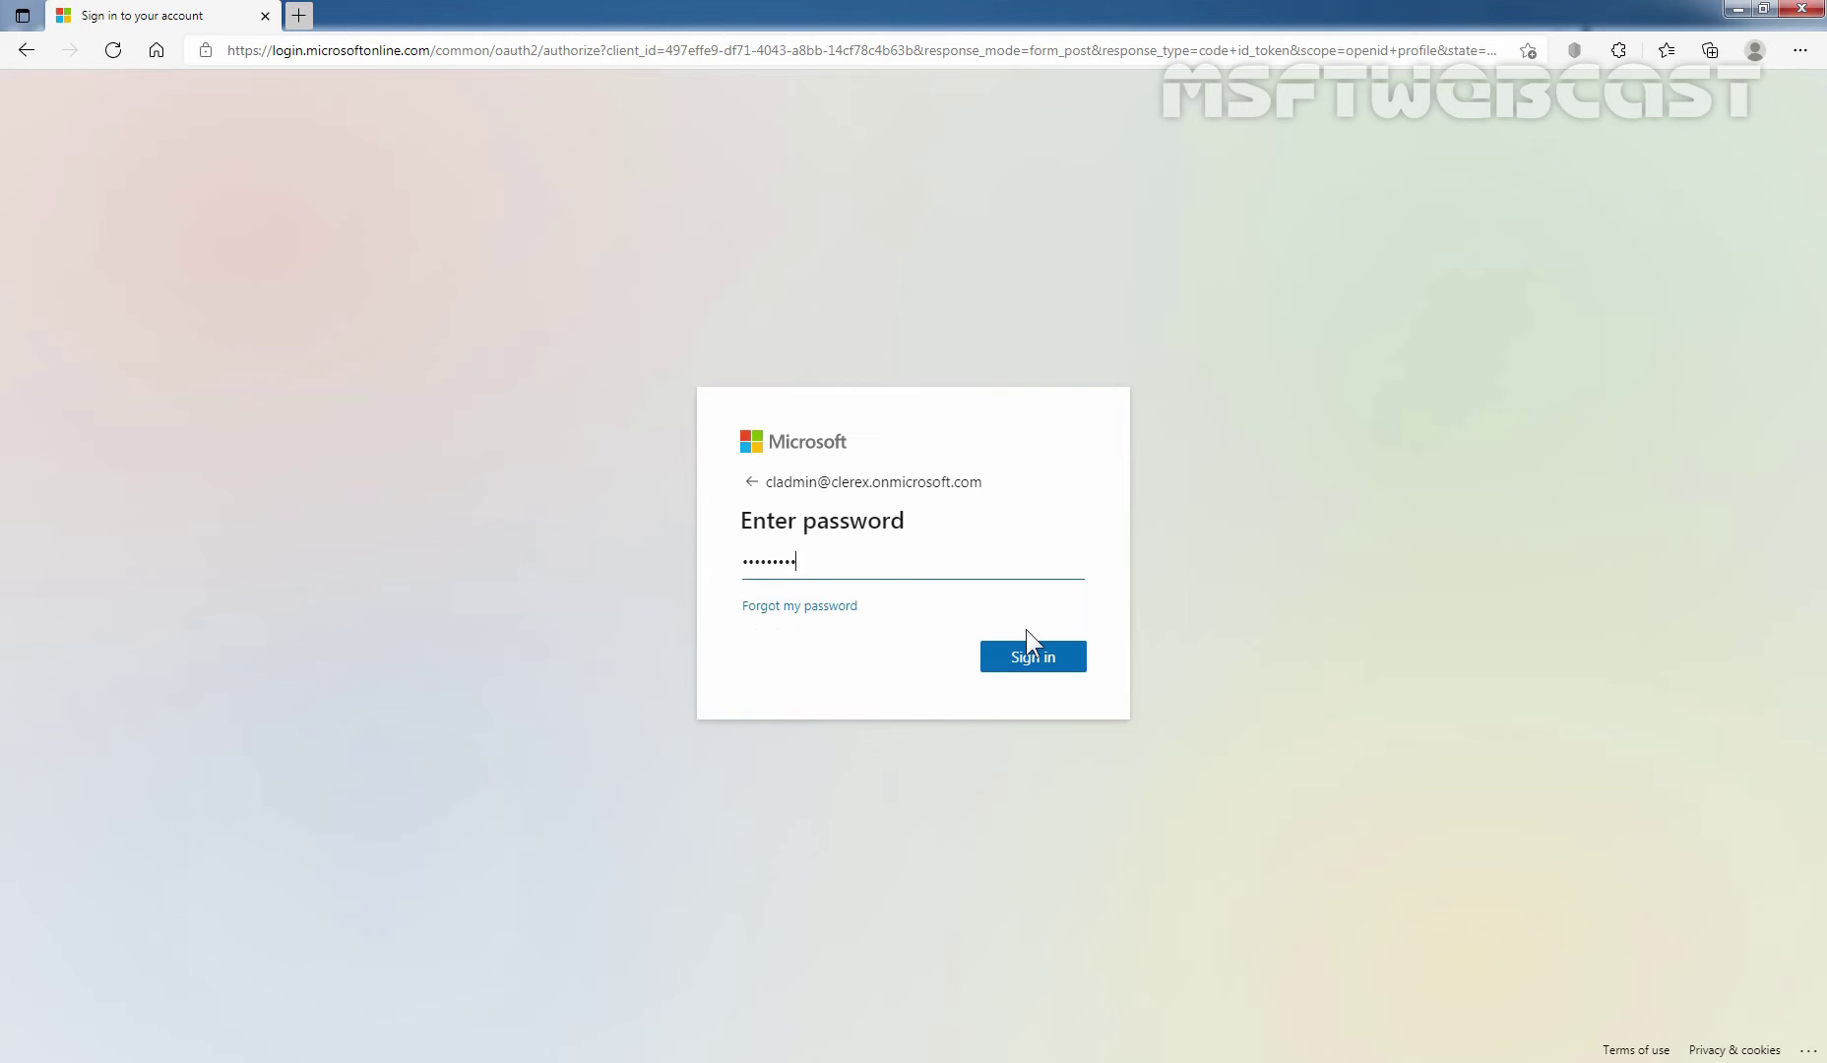
{"action": "type", "text": "•••••••"}
{"action": "left_click", "coordinate": [1032, 652]}
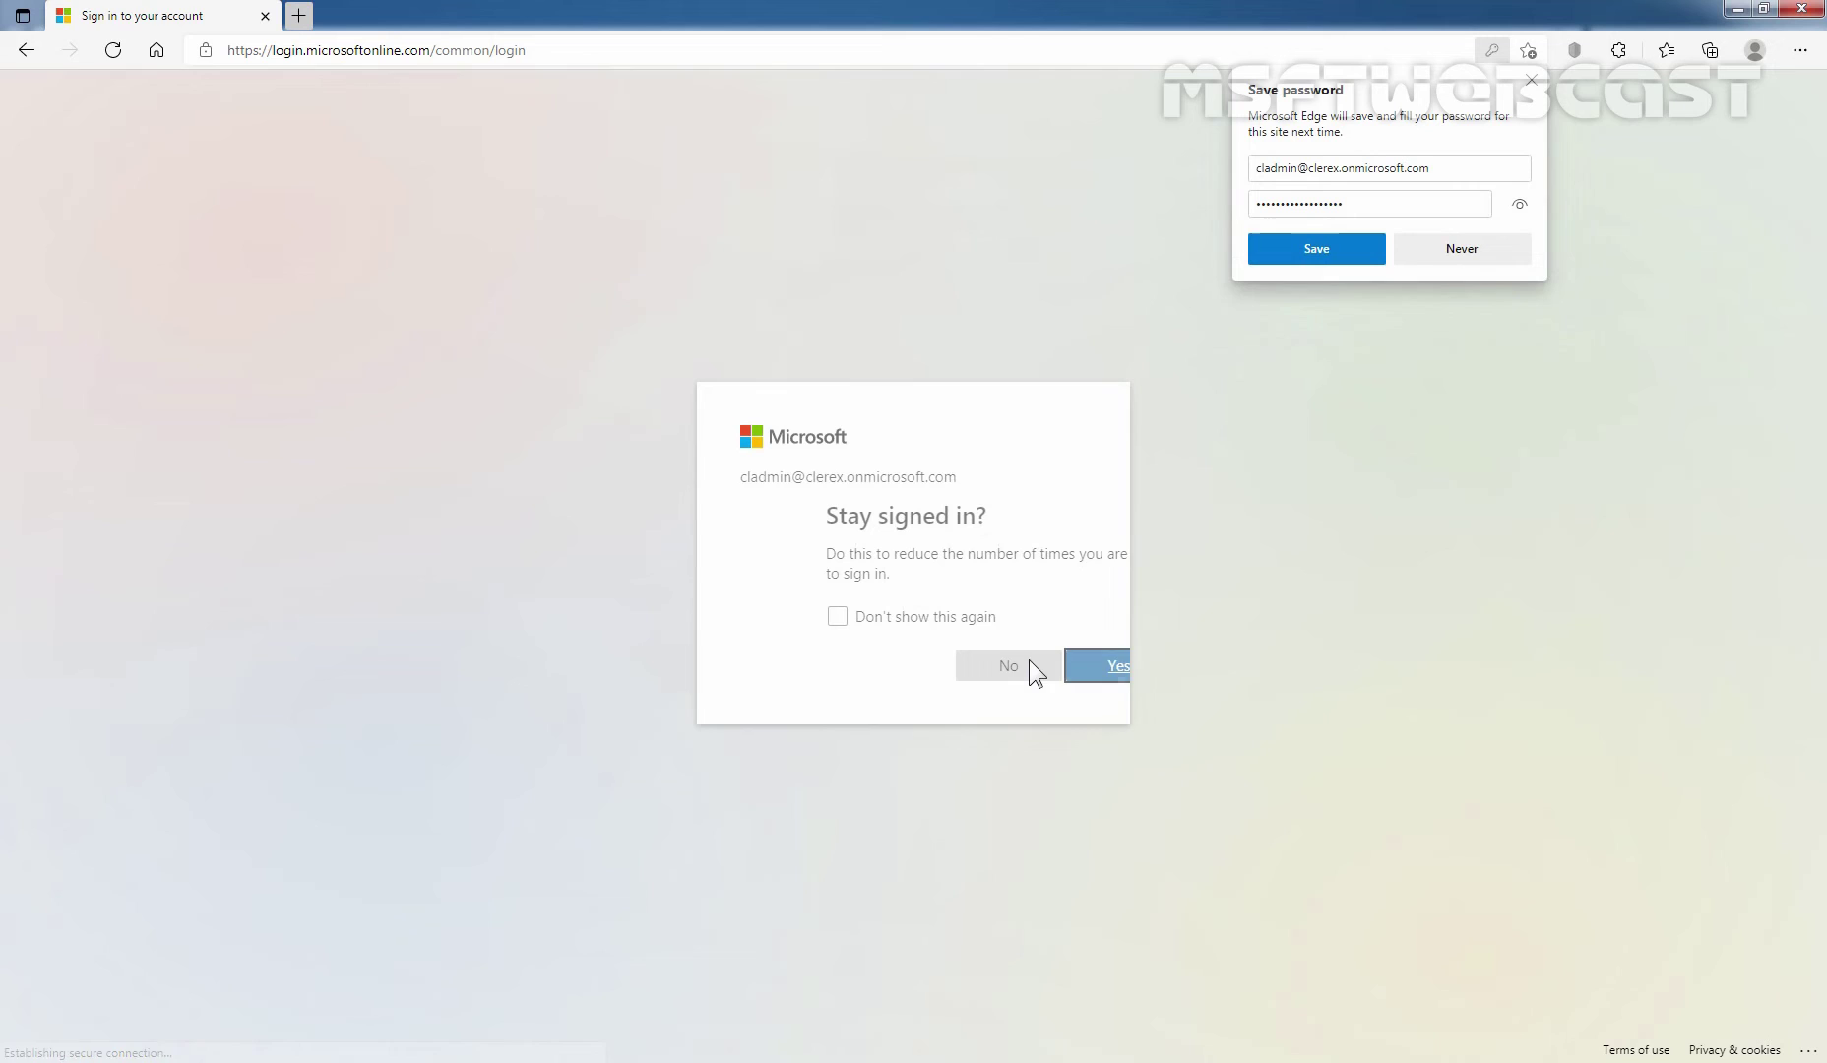
{"action": "left_click", "coordinate": [1028, 660]}
{"action": "left_click", "coordinate": [1475, 256]}
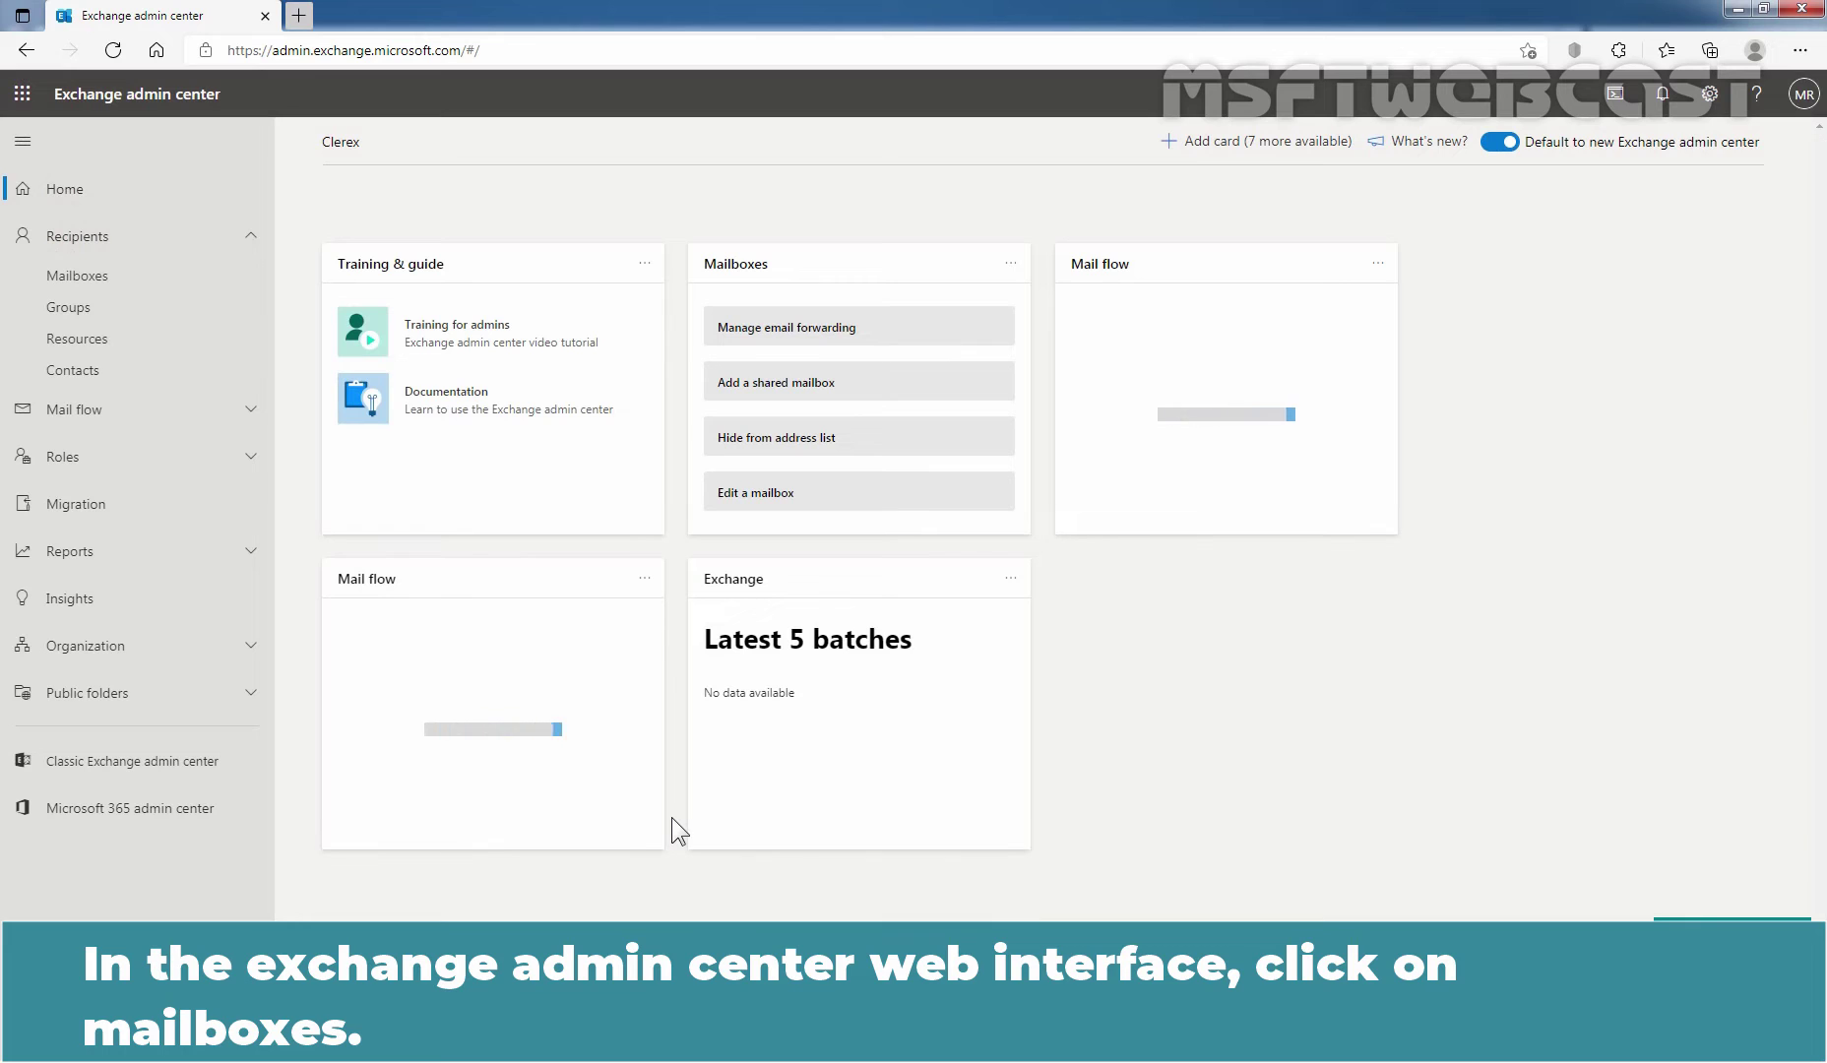
Open Recipients > Mailboxes and tick the first user's mailbox for editing.
{"action": "left_click", "coordinate": [79, 280]}
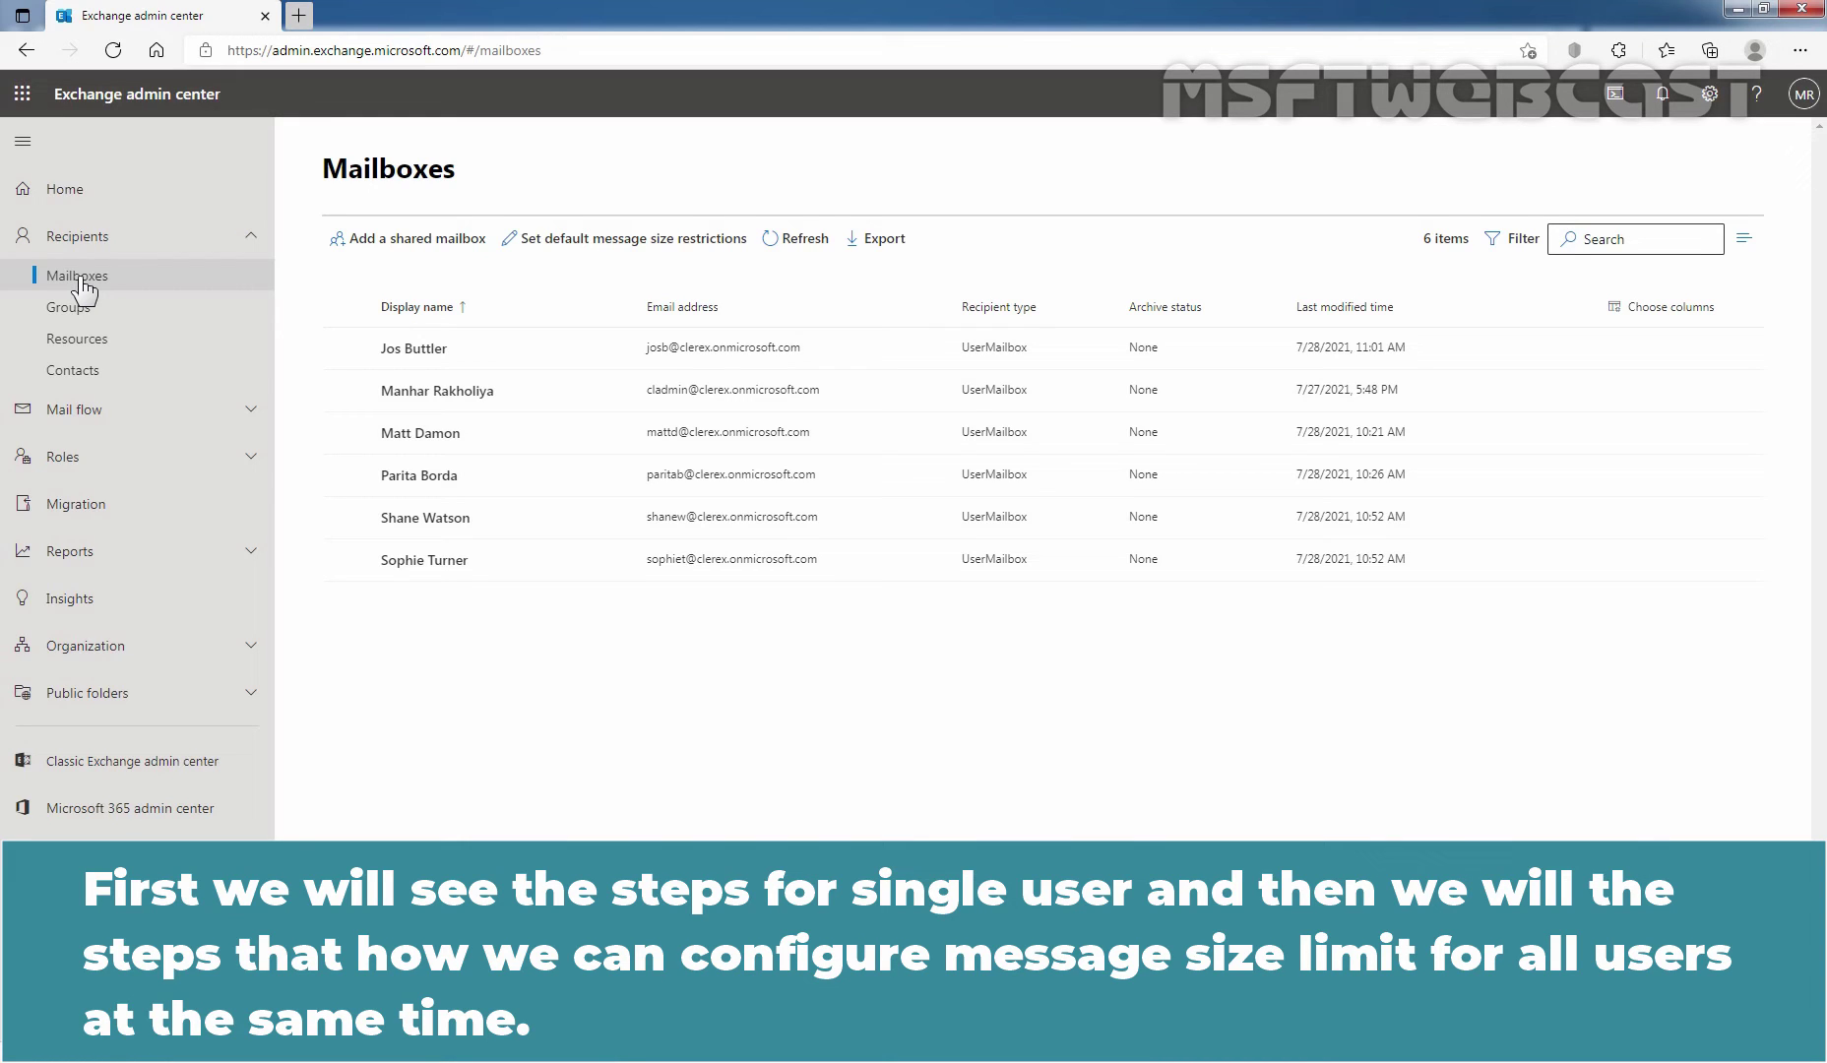
{"action": "left_click", "coordinate": [345, 348]}
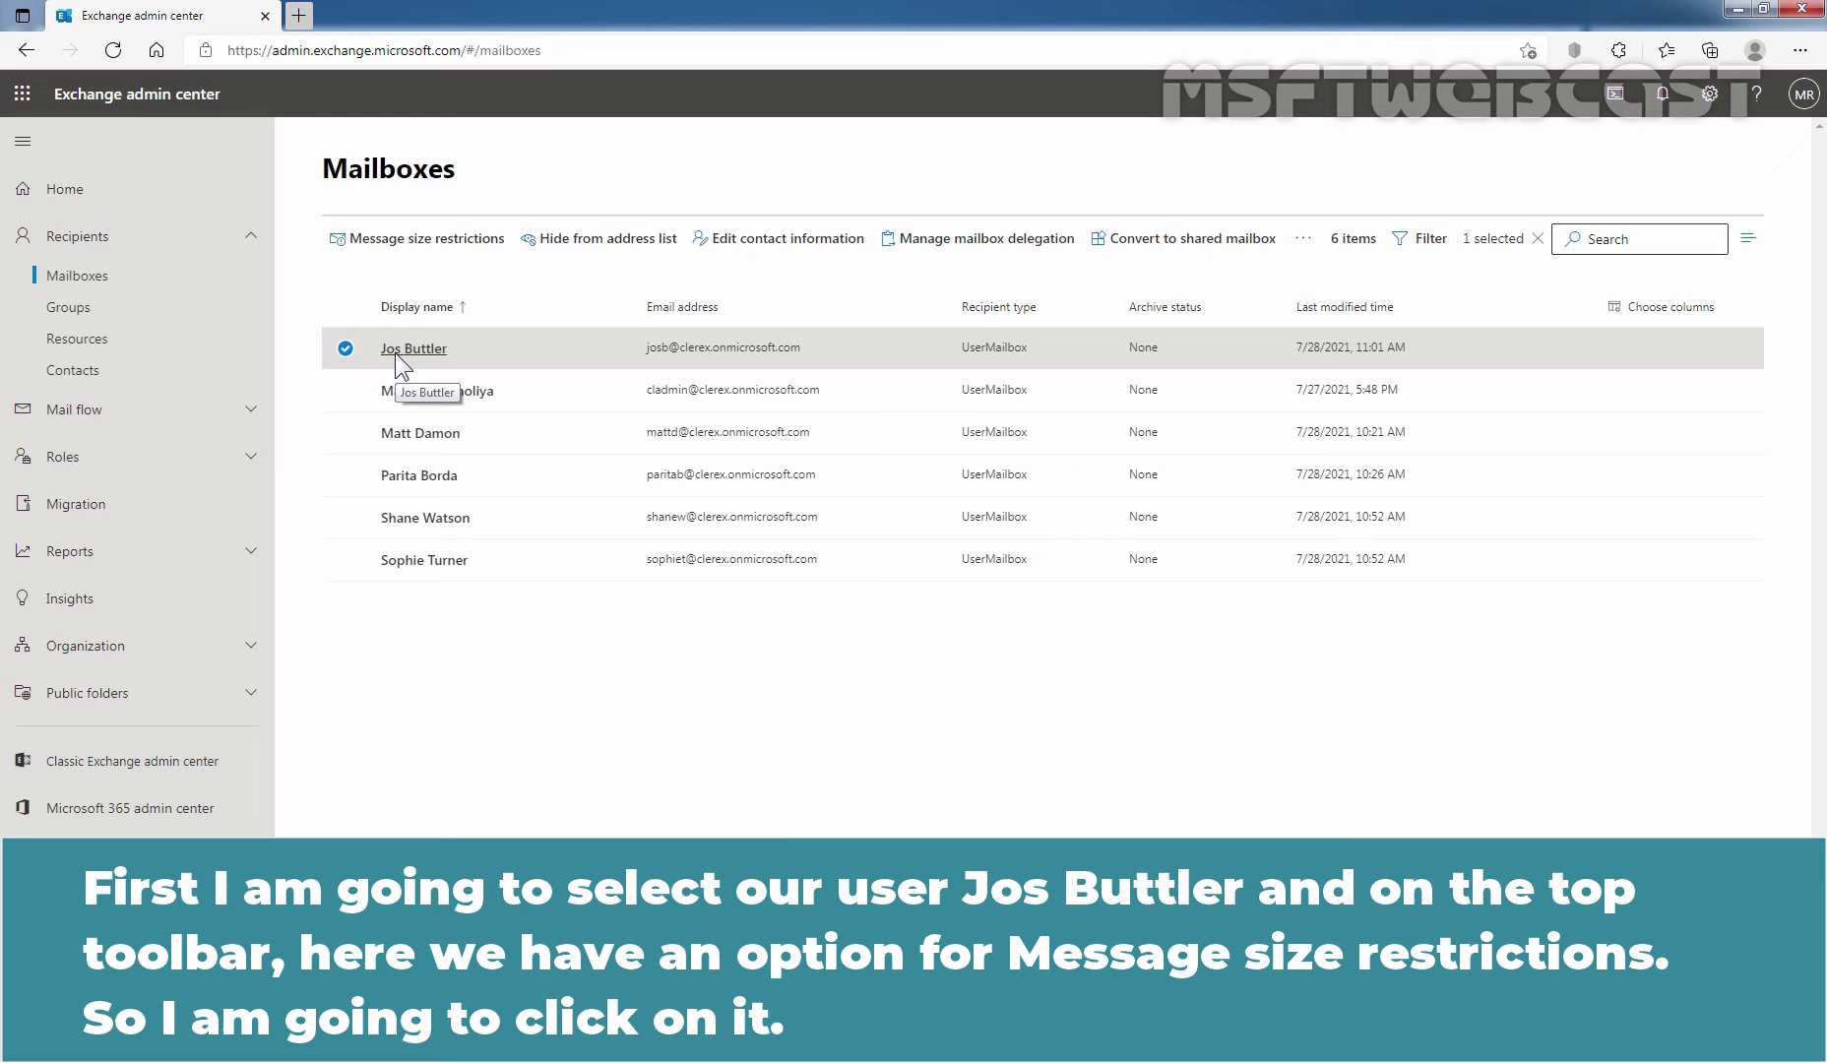
Raise the mailbox's sent and received size limits from 35840 and 36864 to 51200 KB, and save.
{"action": "left_click", "coordinate": [421, 250]}
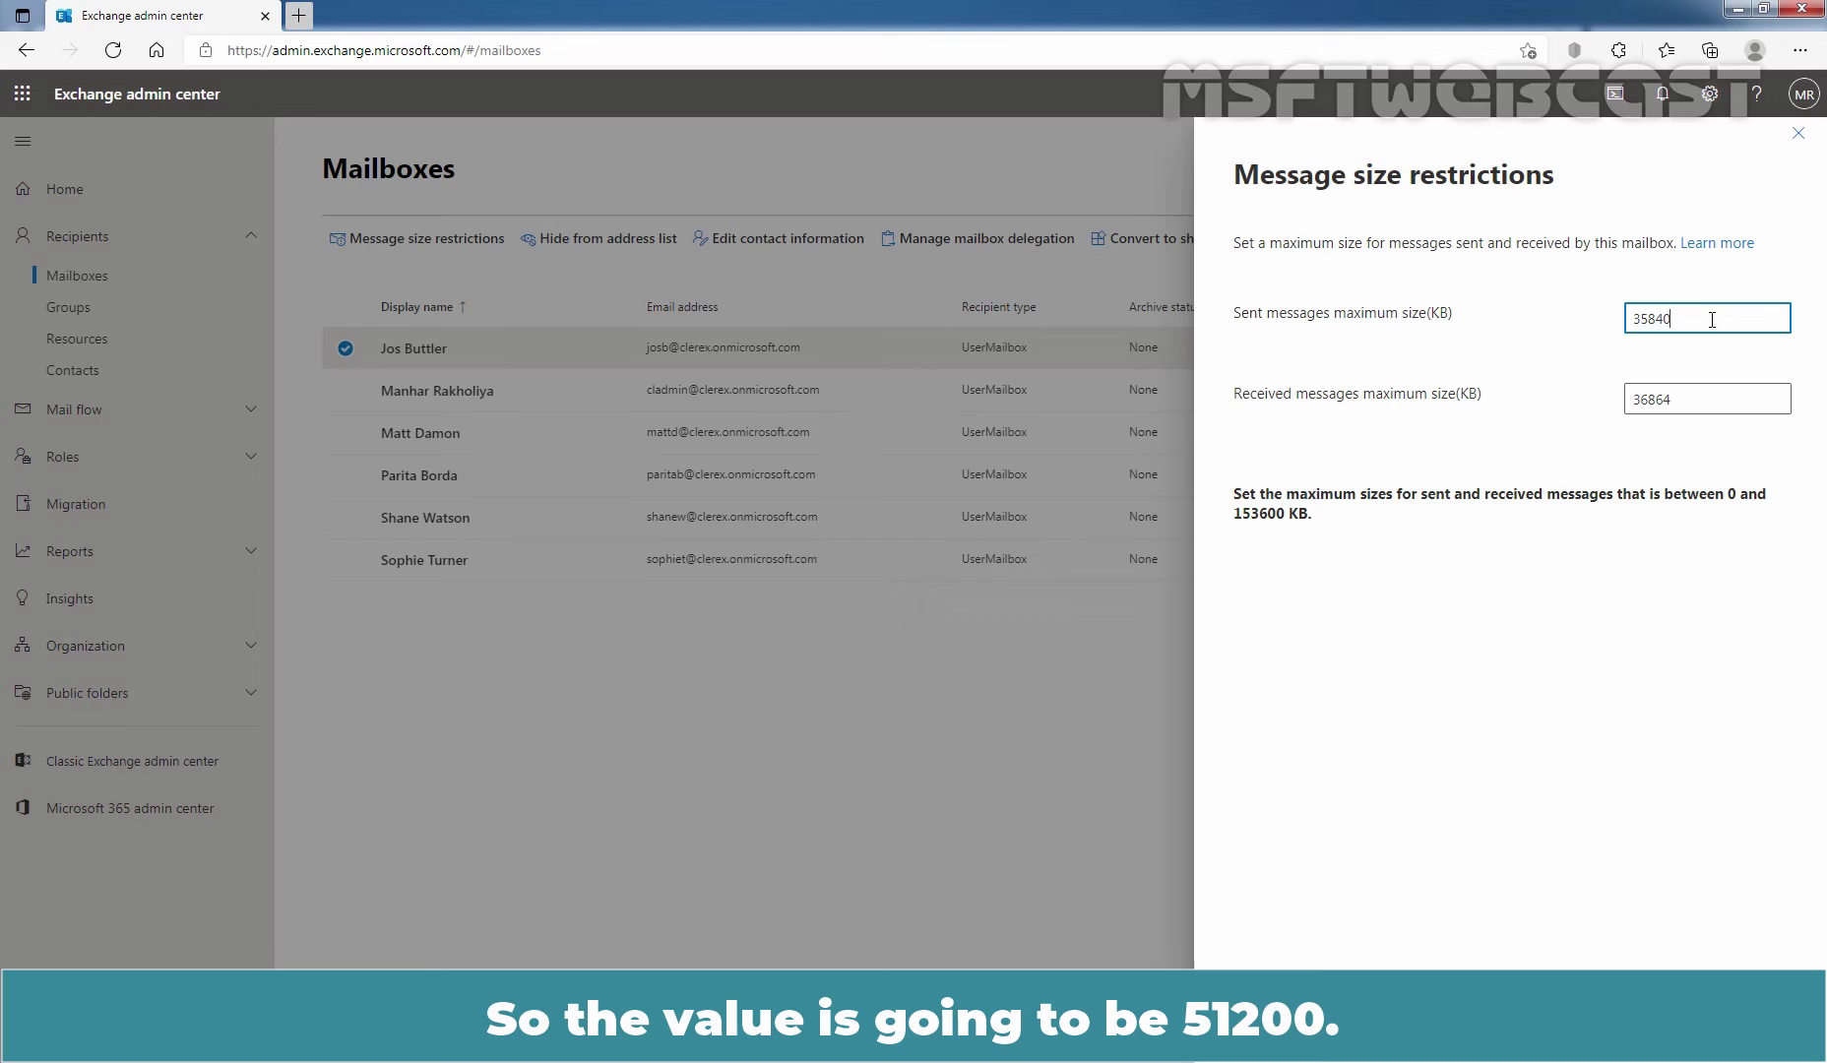
{"action": "left_click_drag", "start_coordinate": [1703, 318], "coordinate": [1472, 324]}
{"action": "type", "text": "51200"}
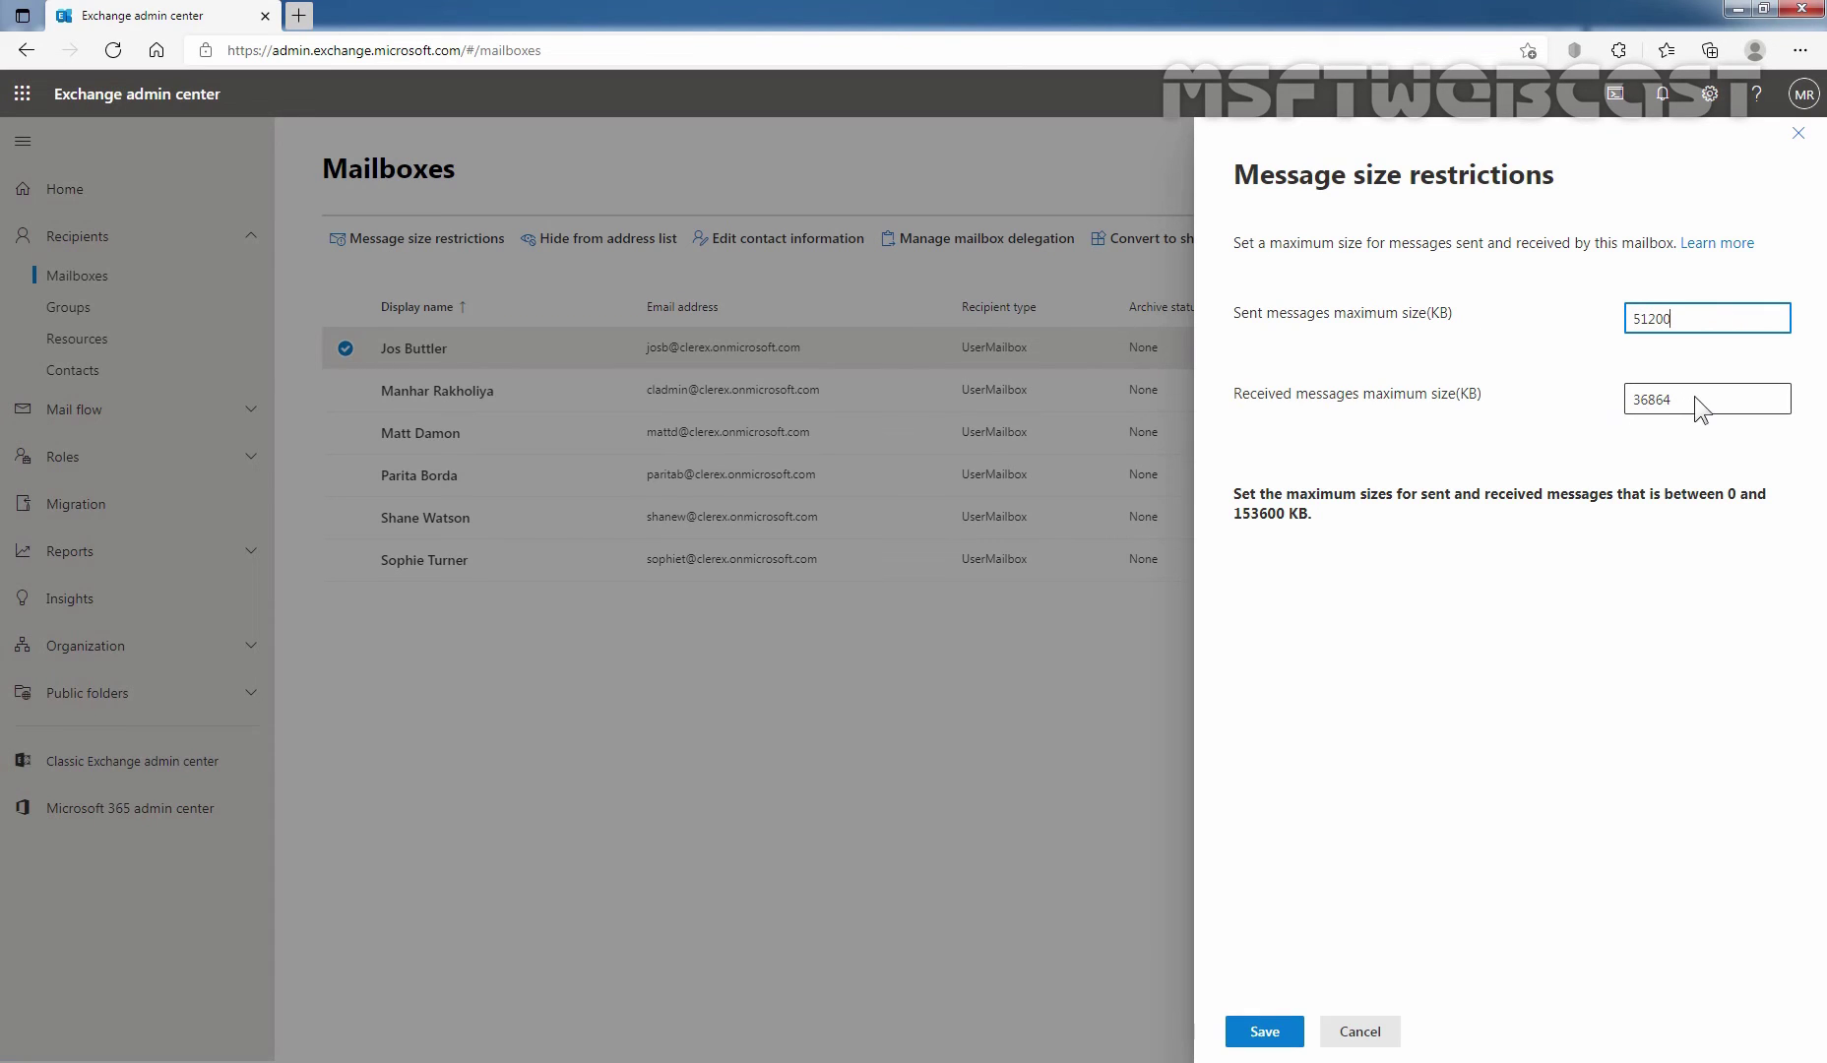
{"action": "left_click_drag", "start_coordinate": [1694, 396], "coordinate": [1503, 427]}
{"action": "type", "text": "51200"}
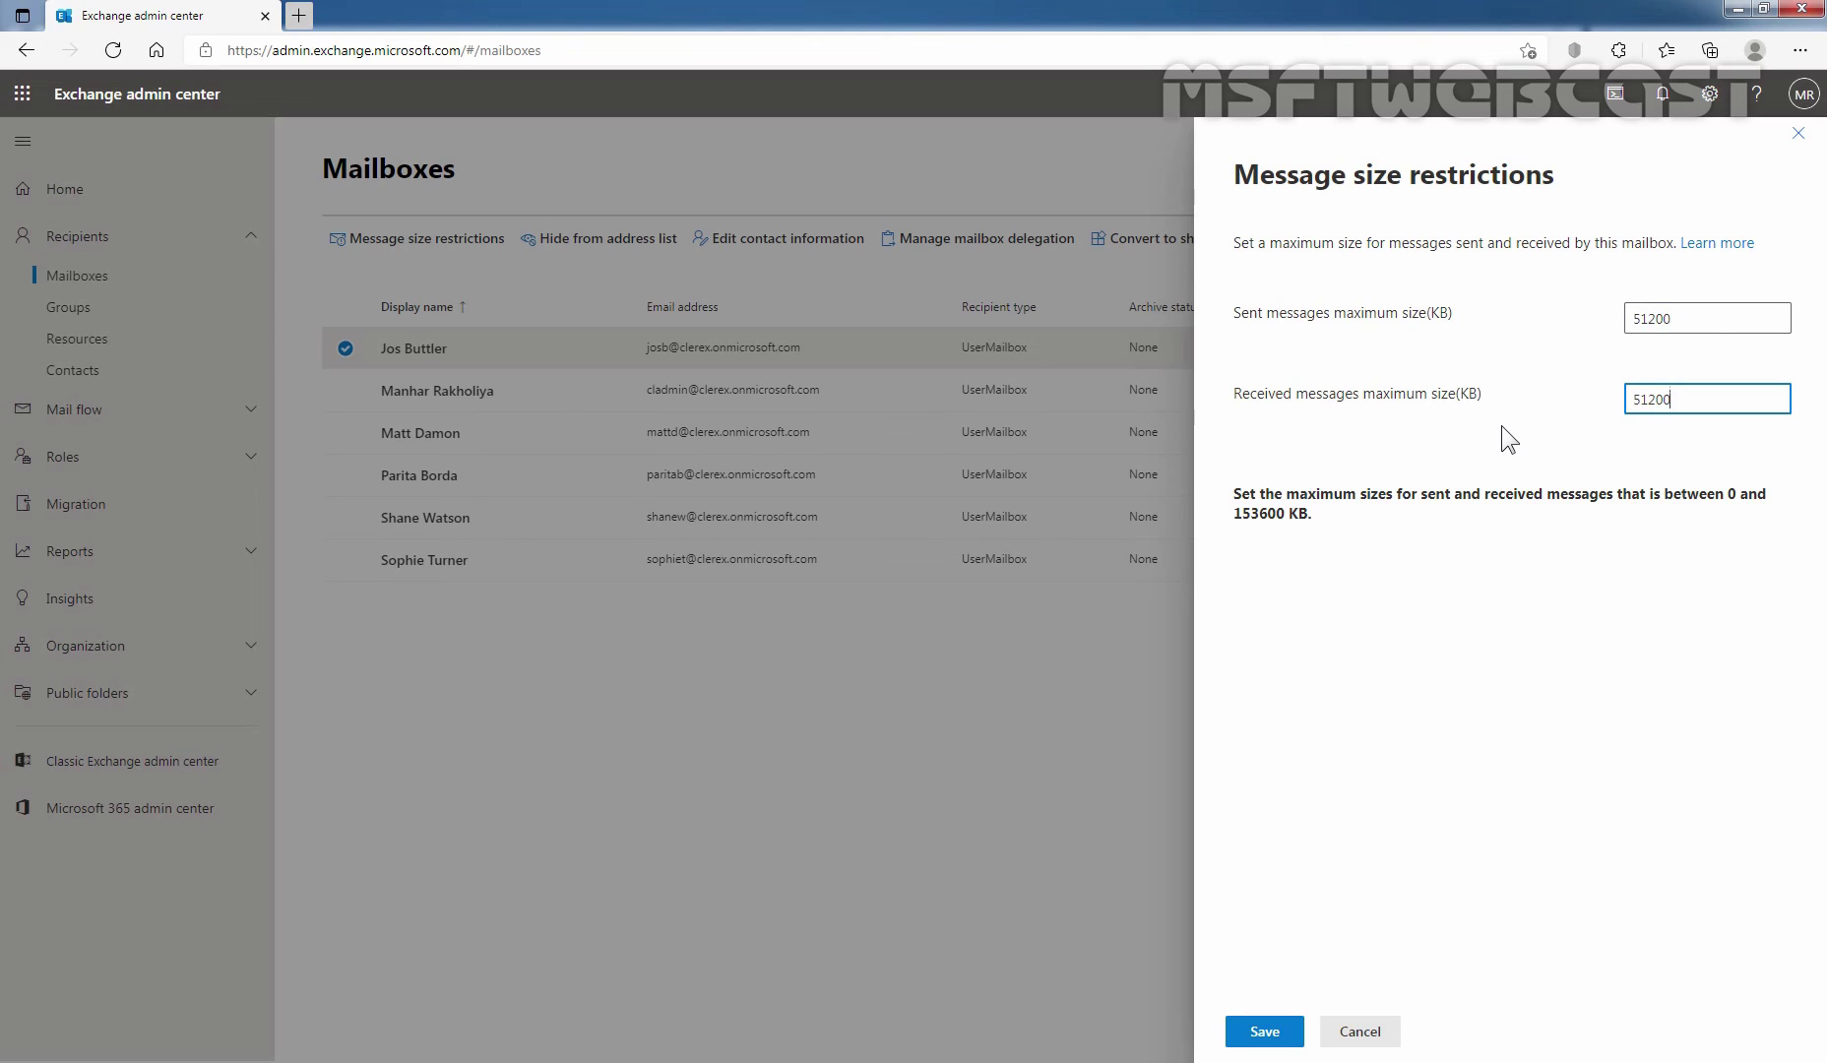
{"action": "left_click", "coordinate": [1265, 1030]}
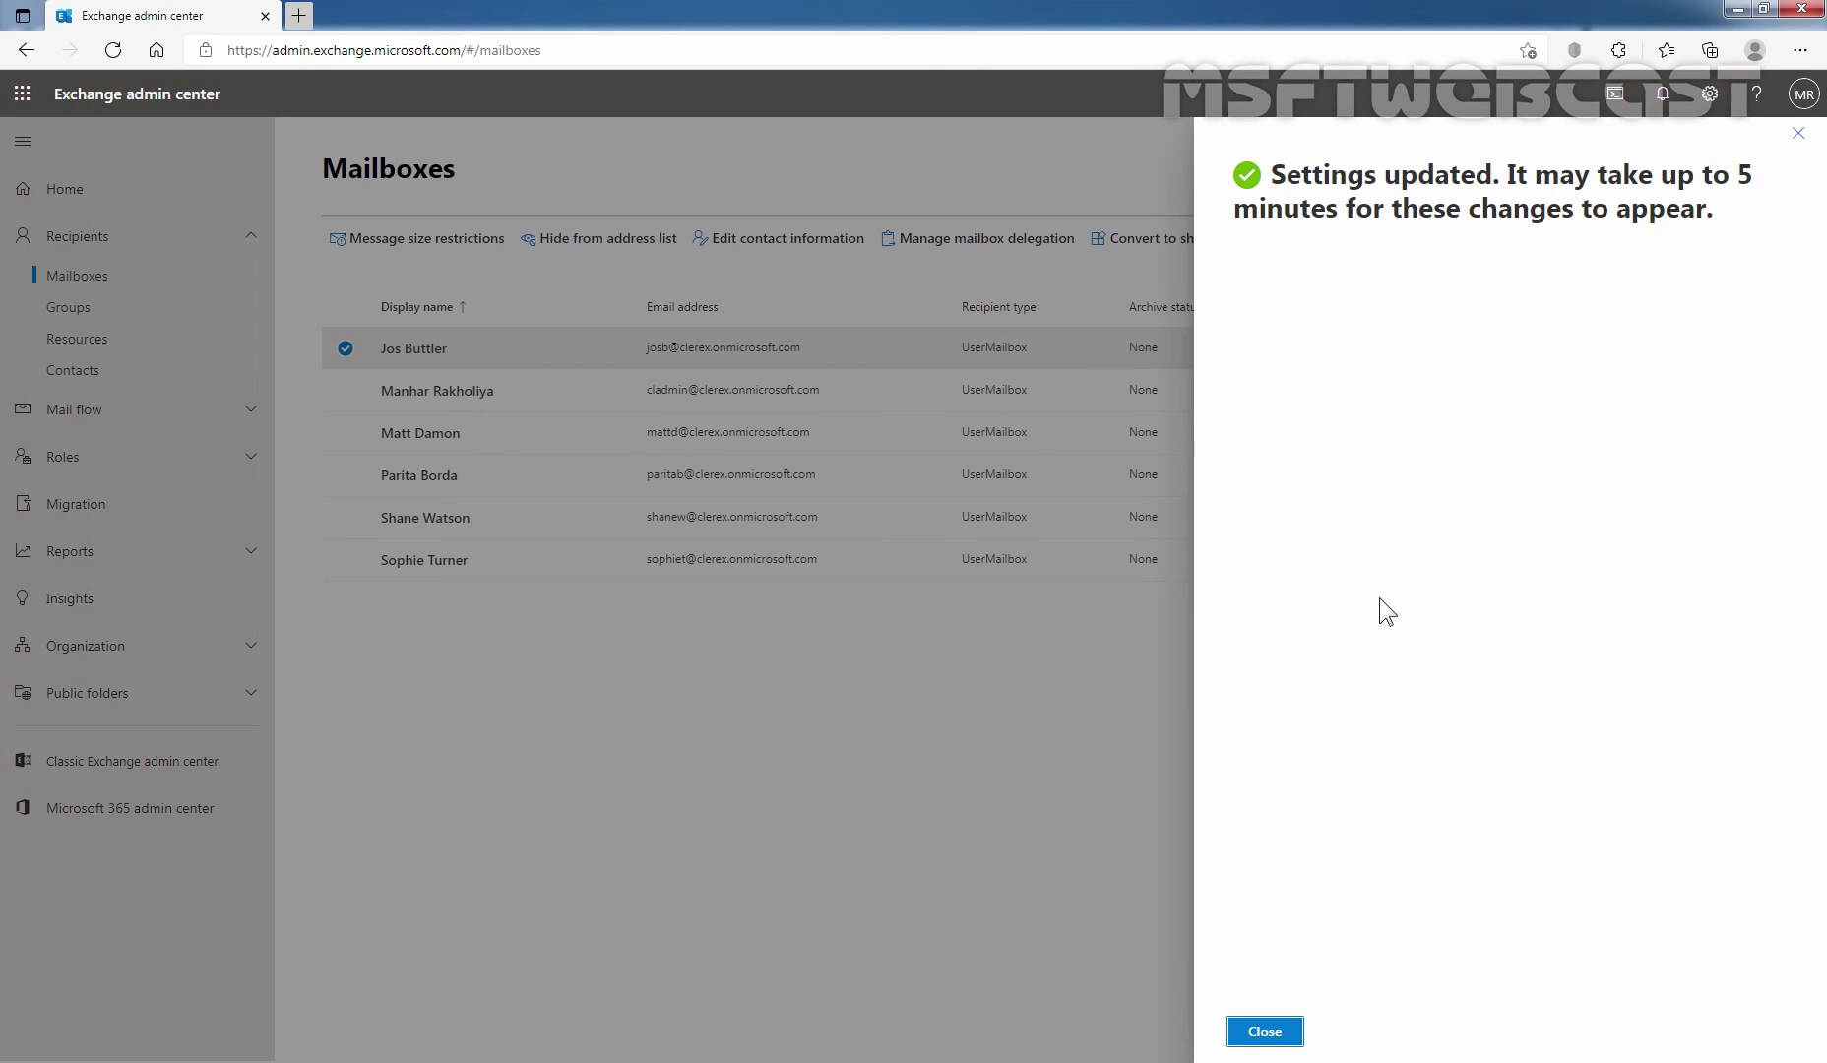
Dismiss the confirmation and select all six mailboxes in the list.
{"action": "left_click", "coordinate": [1261, 1034]}
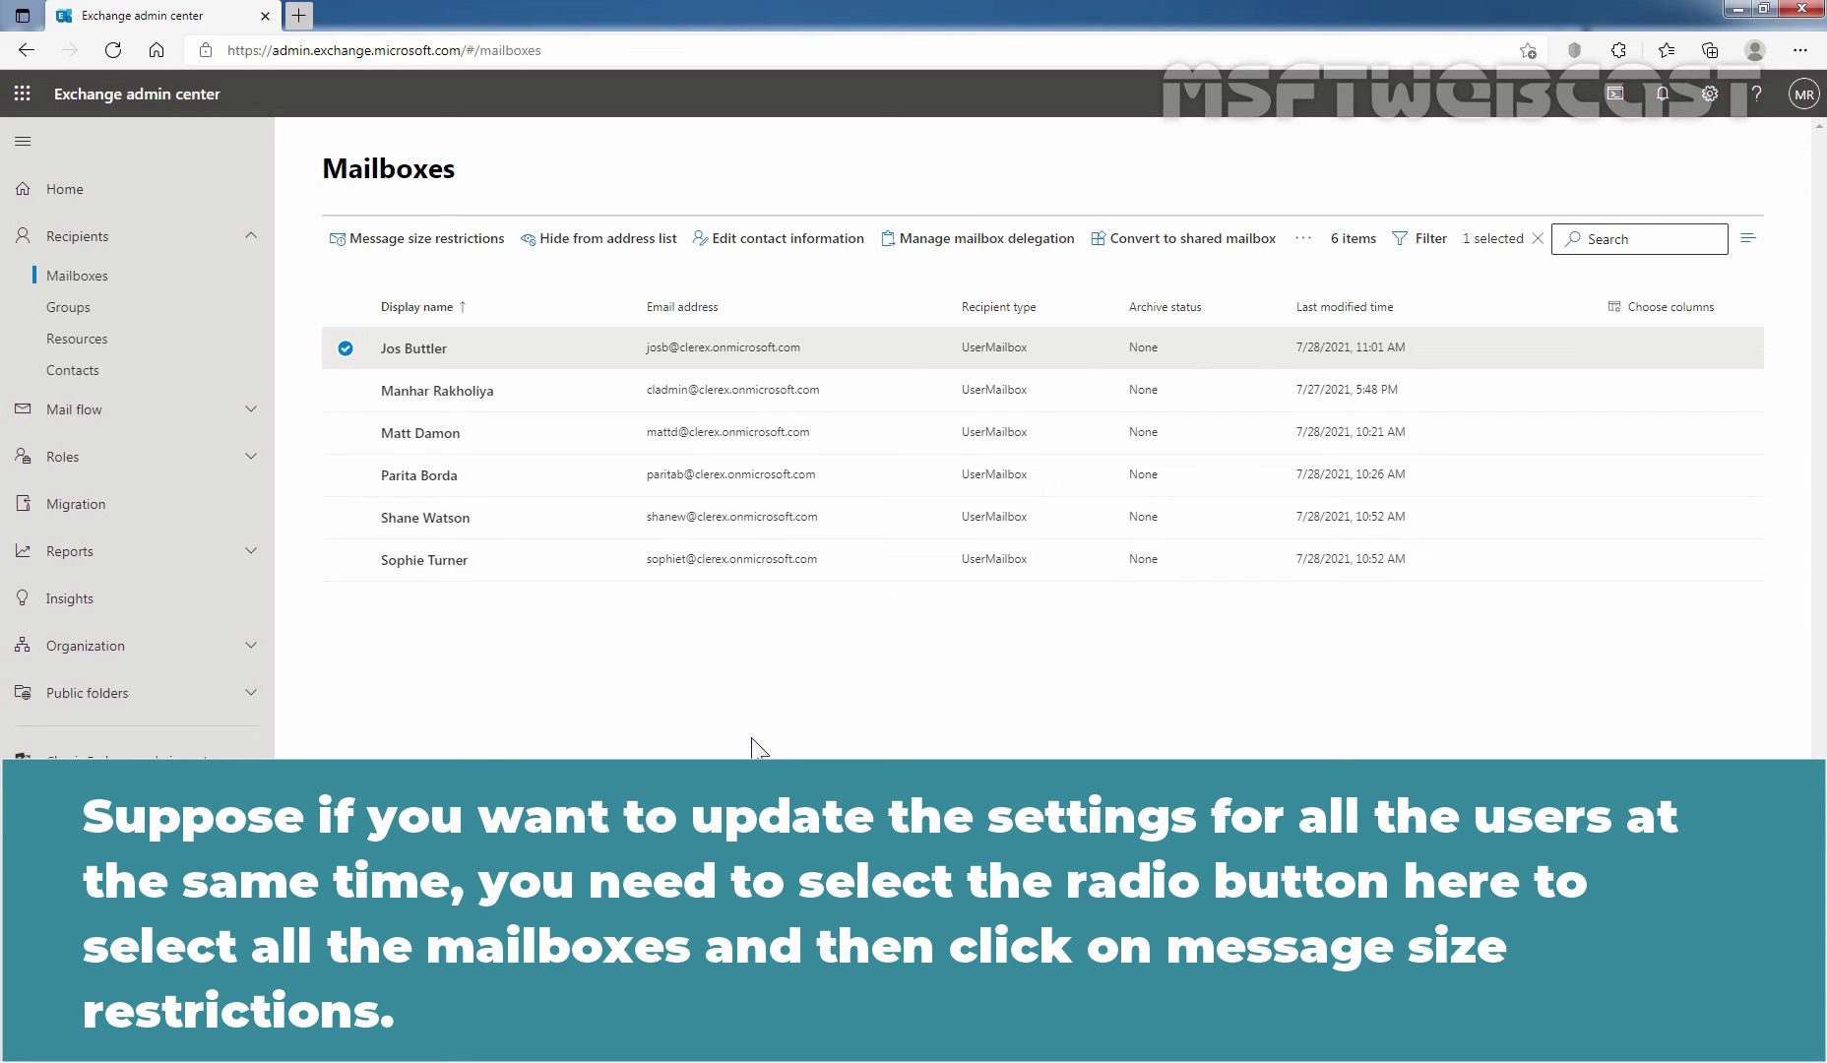
{"action": "left_click", "coordinate": [346, 307]}
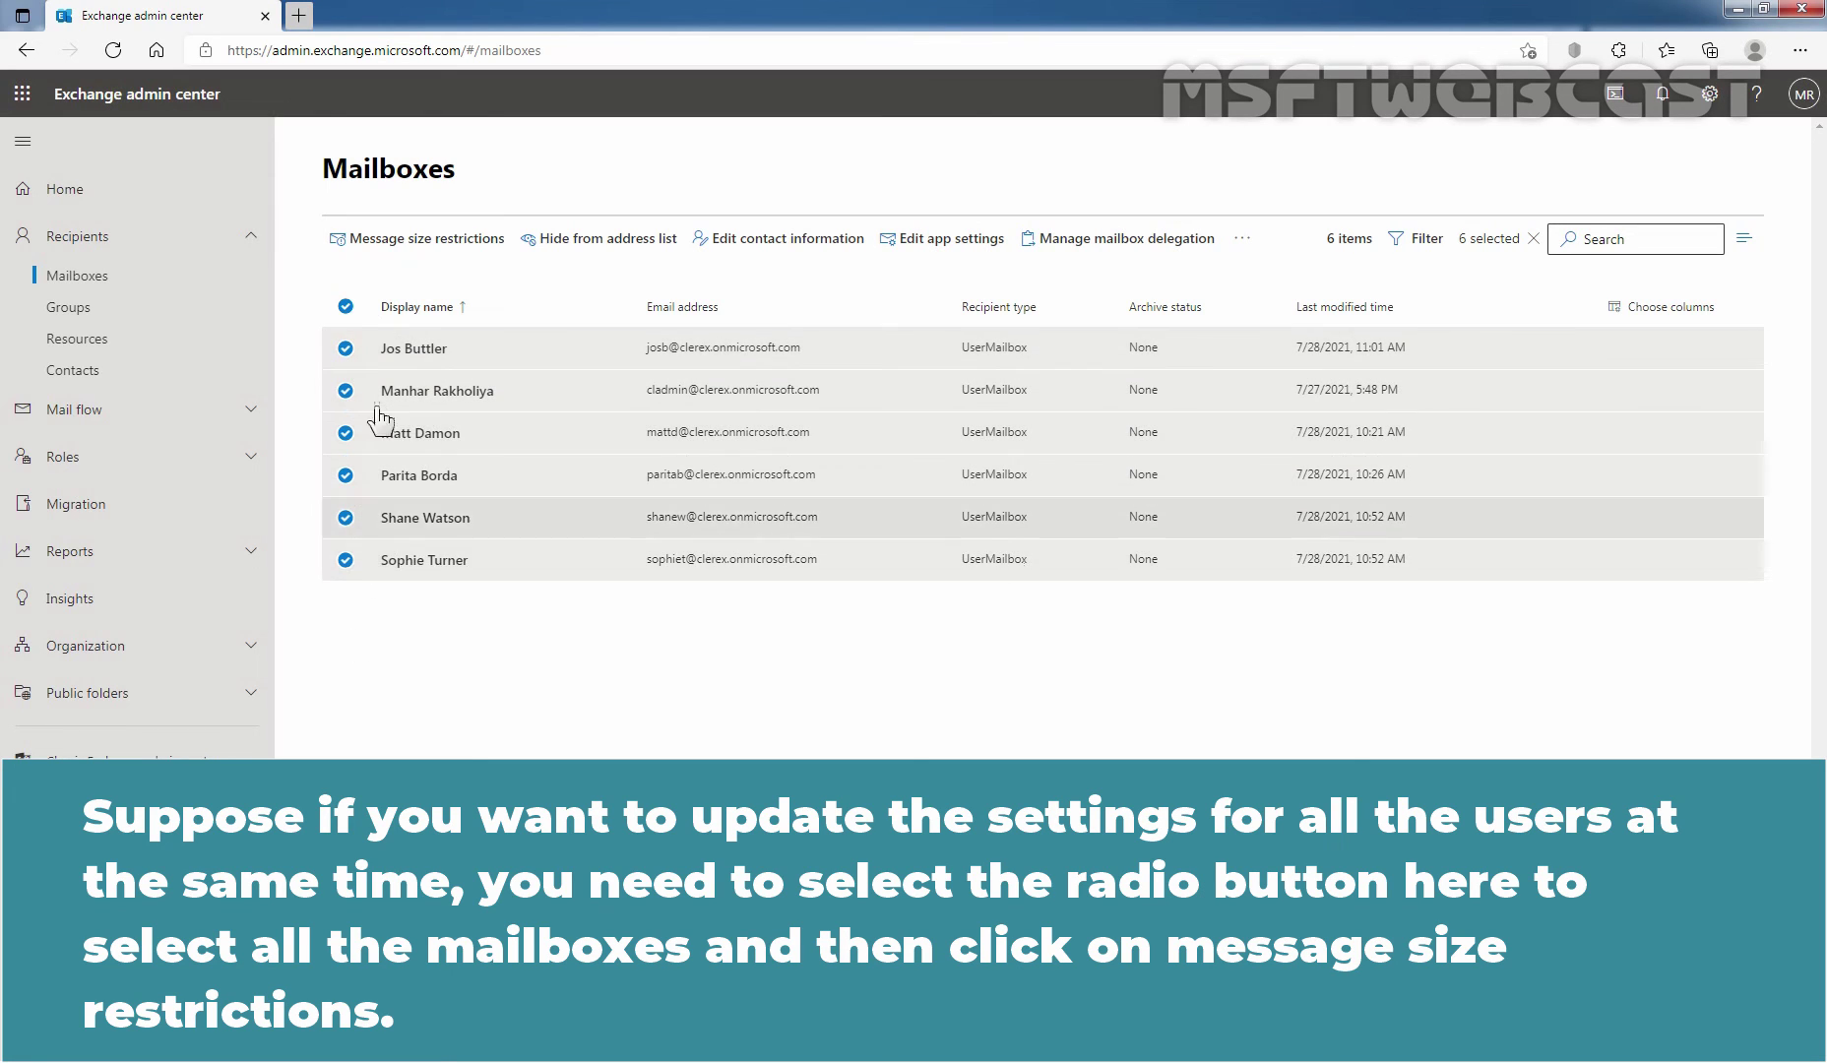
Set 51200 KB sent and received message size limits on all six selected mailboxes and save.
{"action": "left_click", "coordinate": [425, 249]}
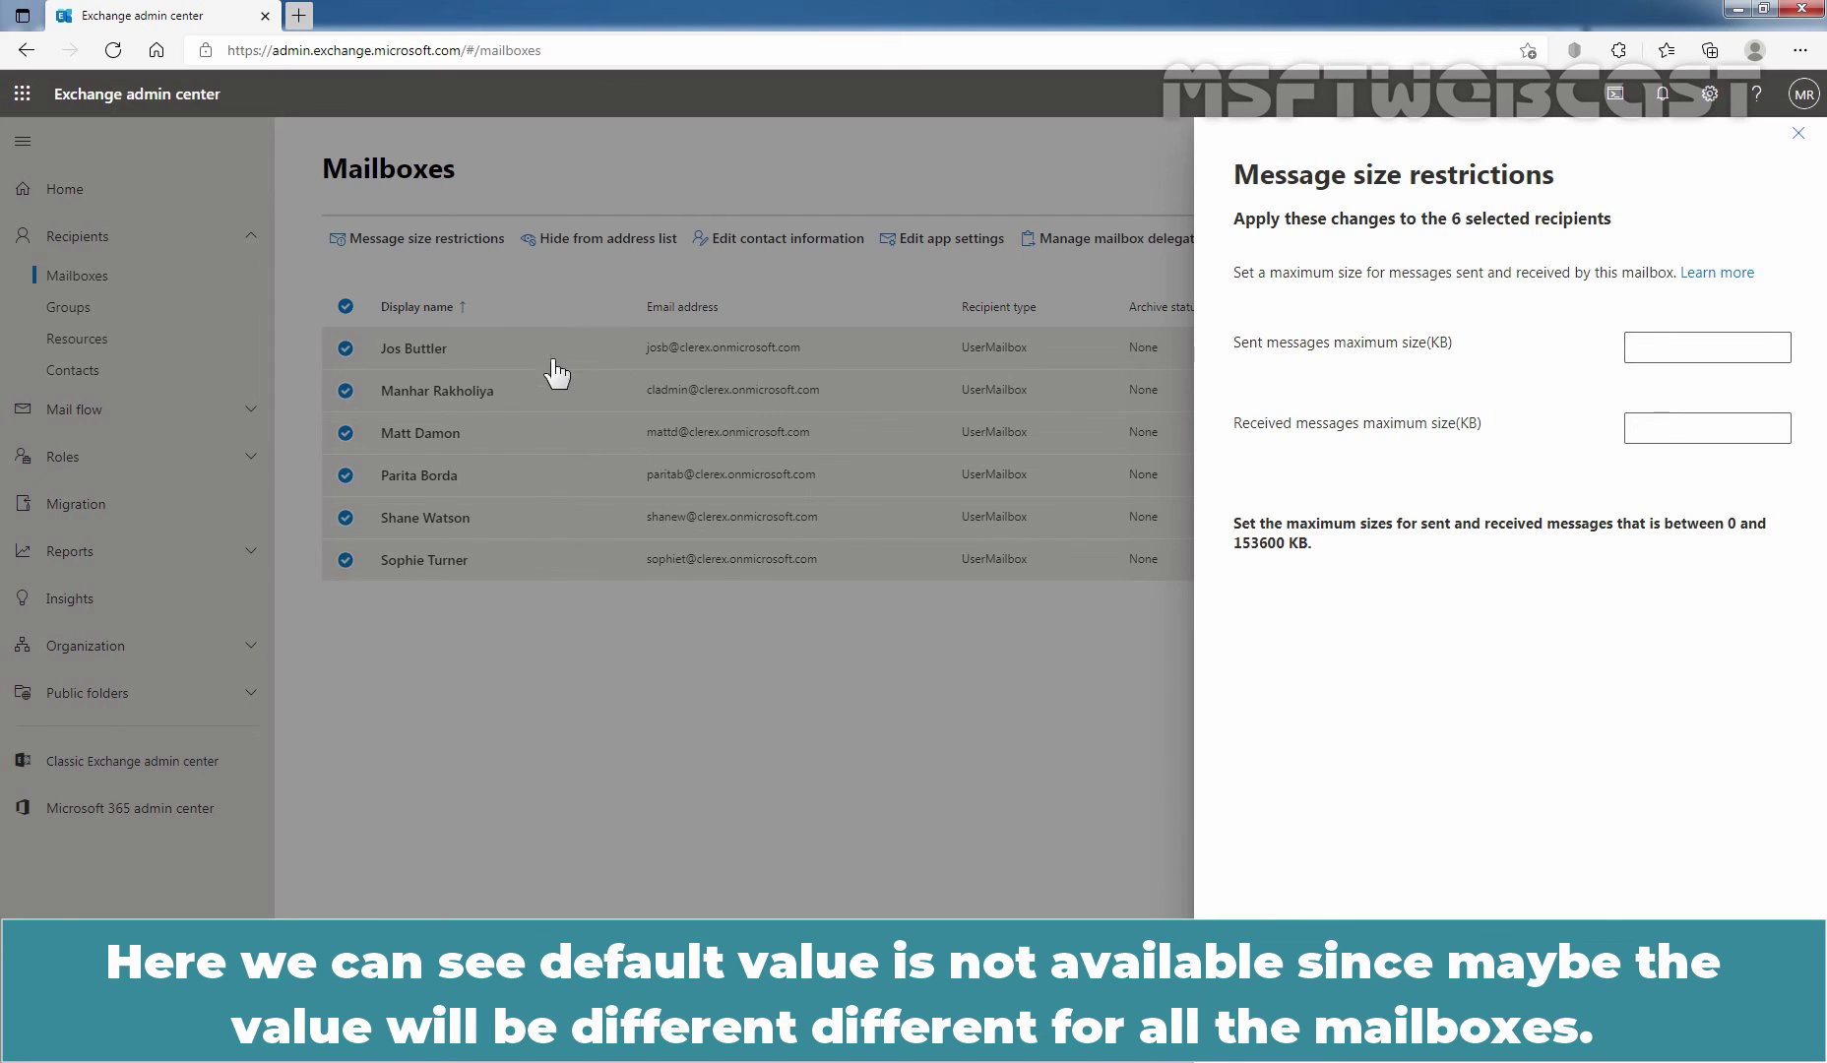
{"action": "left_click", "coordinate": [1671, 350]}
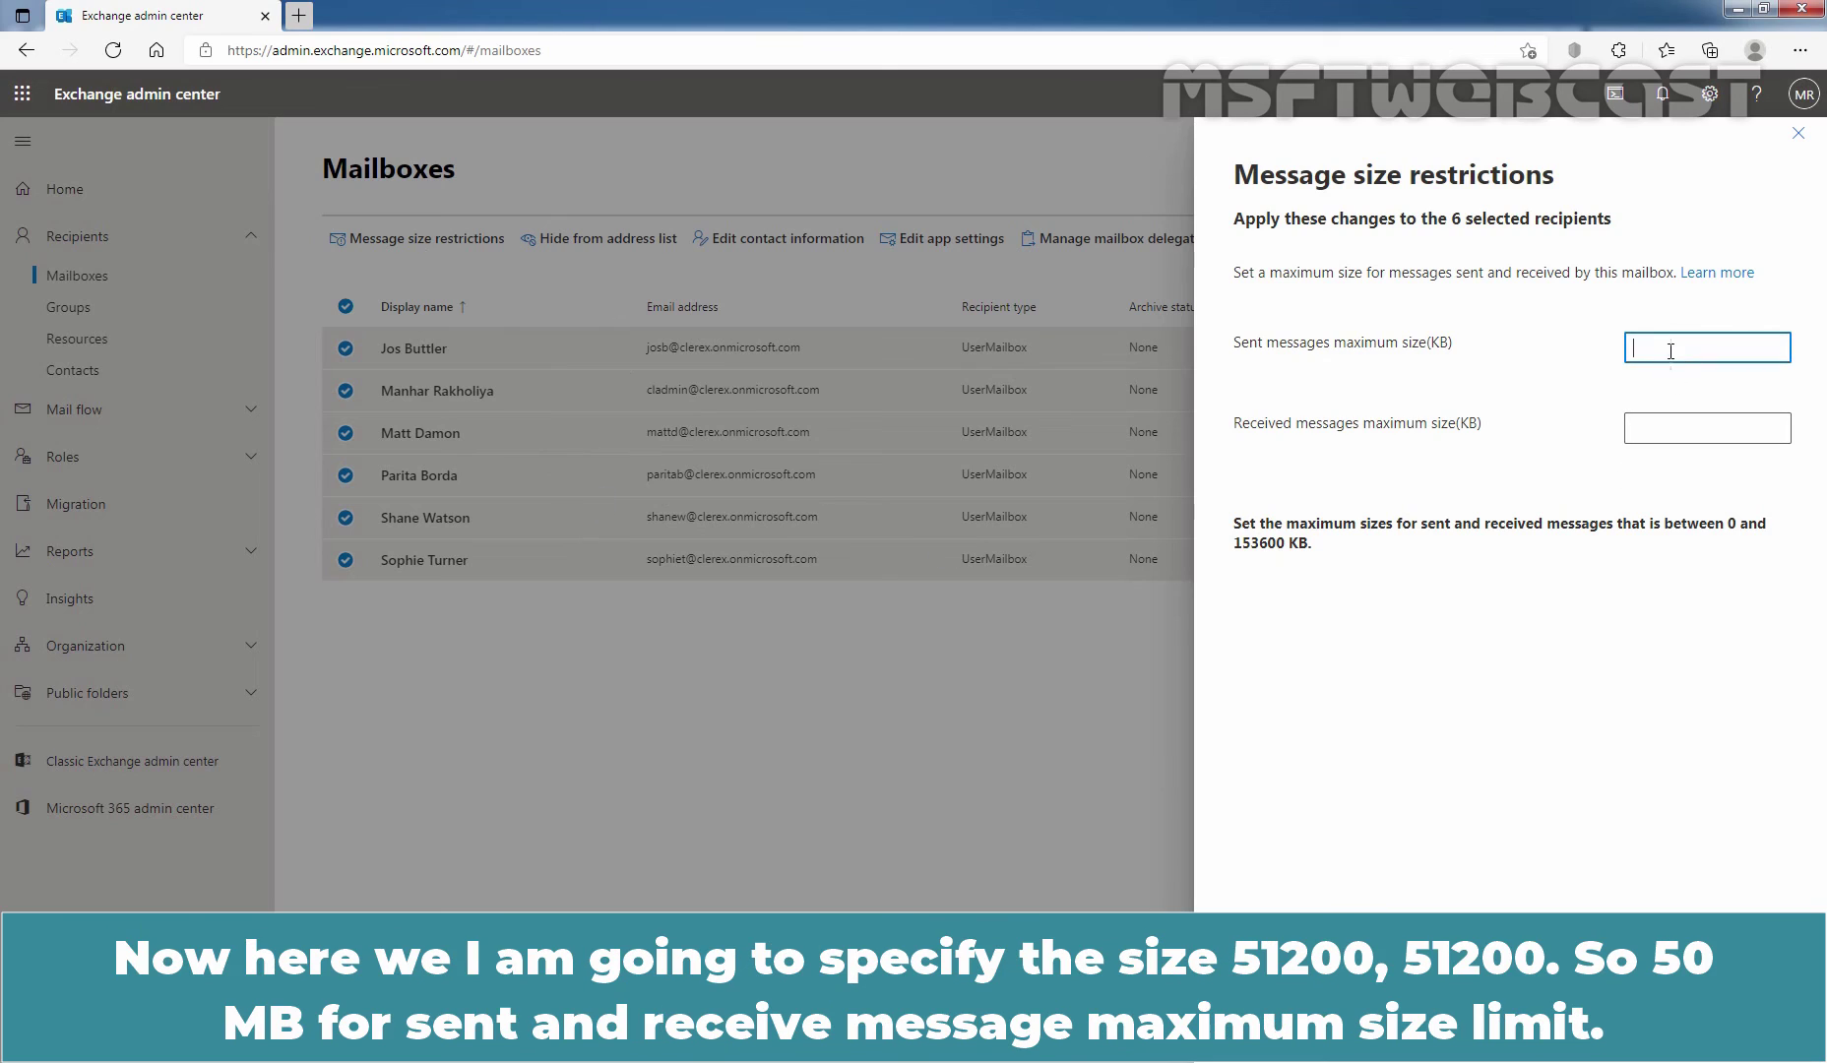
{"action": "type", "text": "51200"}
{"action": "key", "text": "Tab"}
{"action": "type", "text": "51200"}
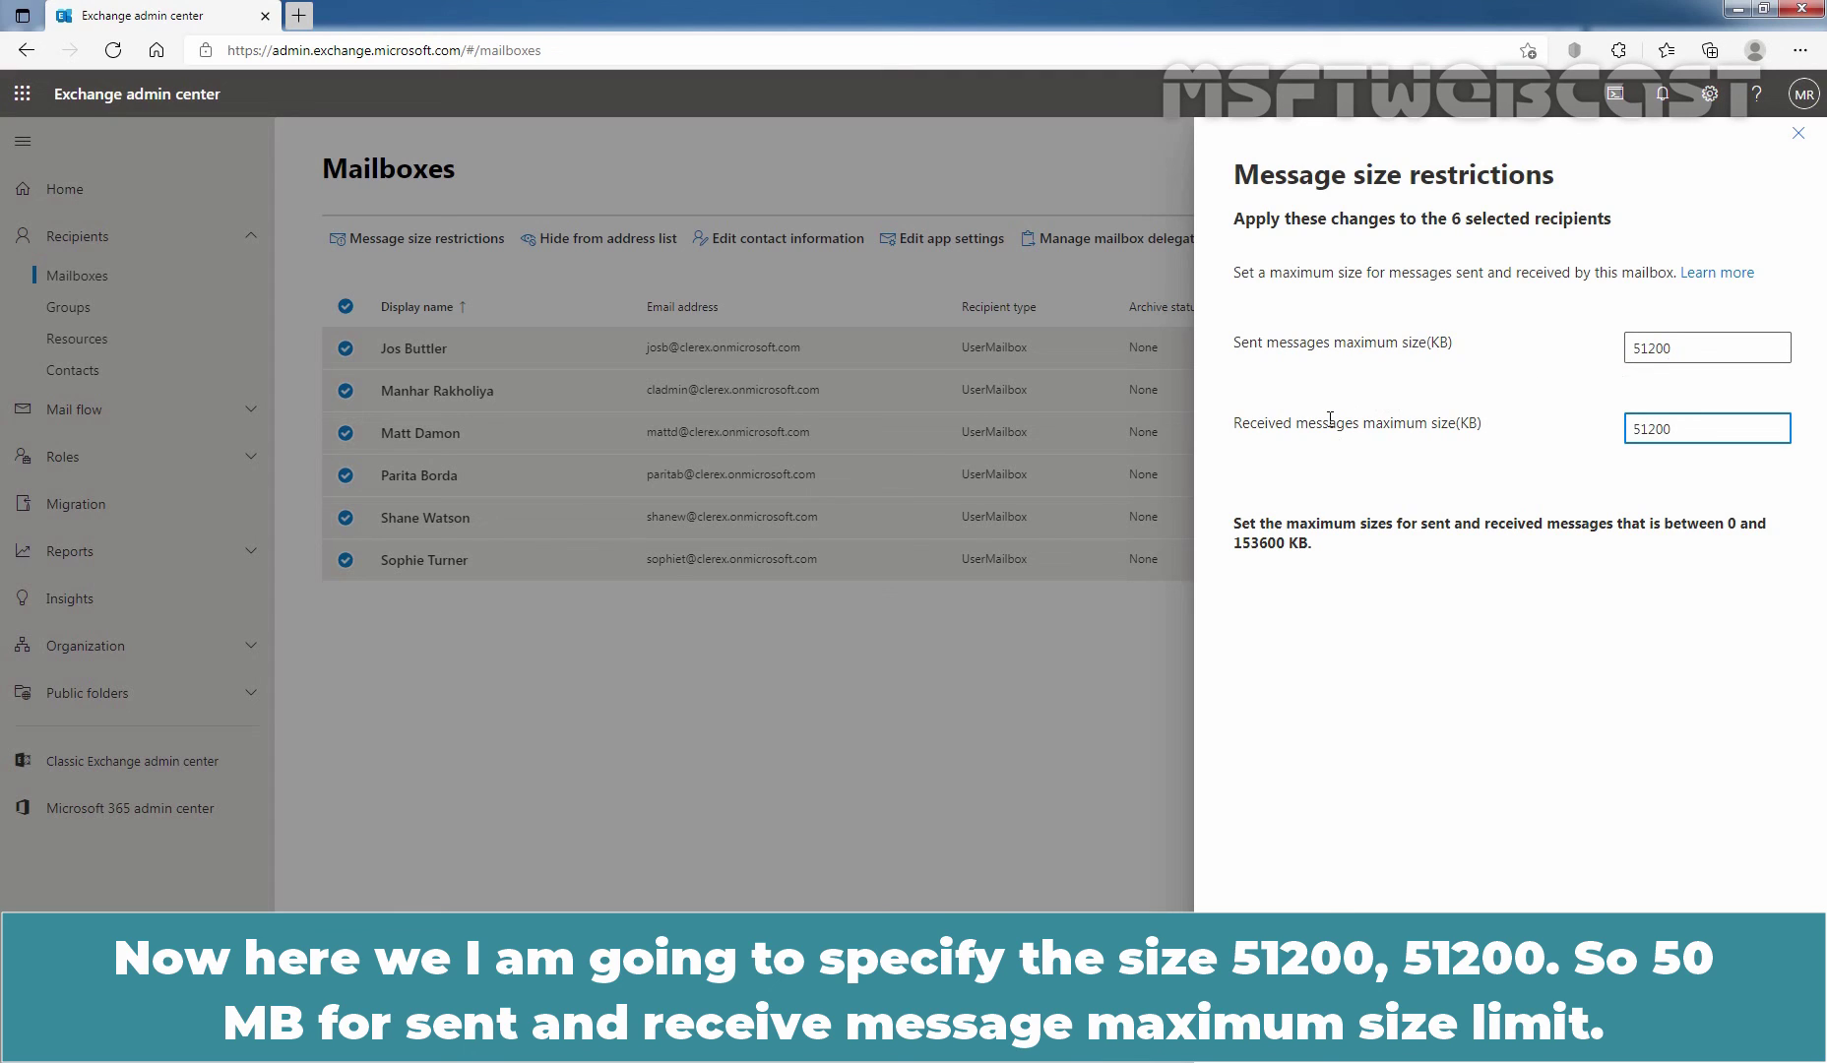
{"action": "left_click", "coordinate": [1276, 1030]}
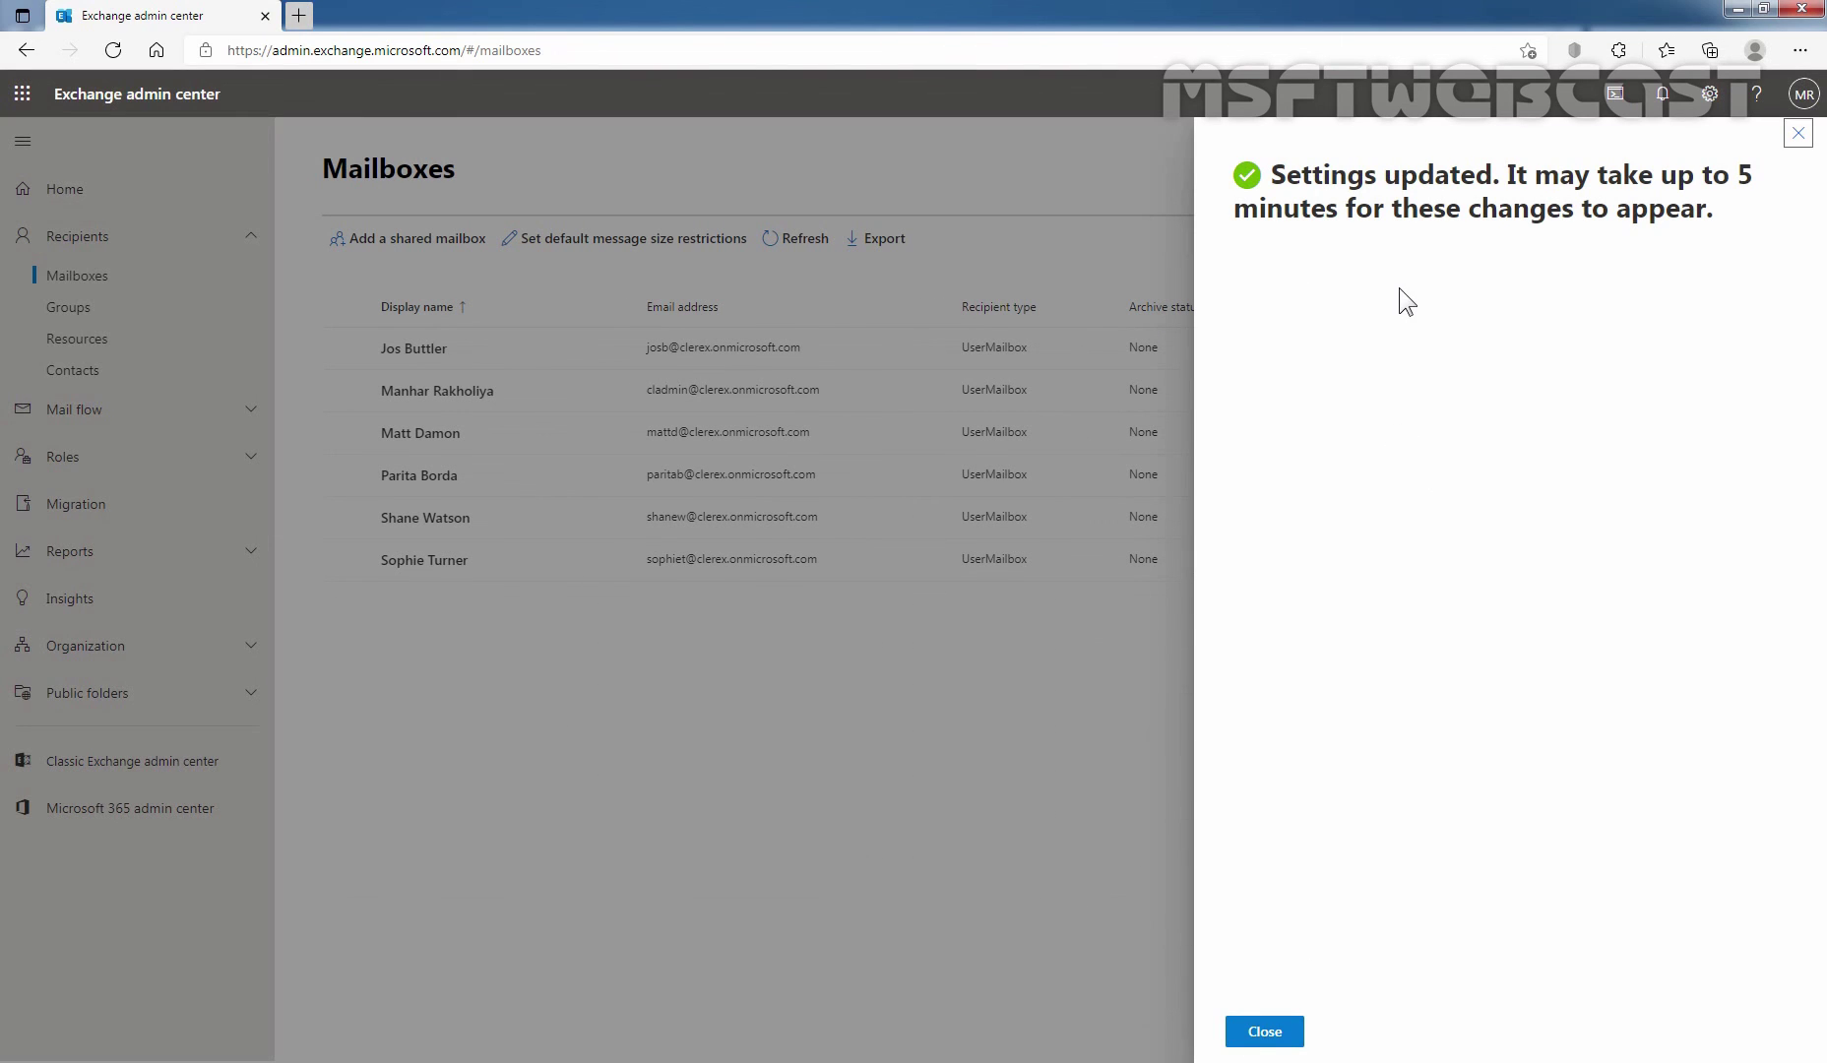
{"action": "left_click", "coordinate": [1238, 1033]}
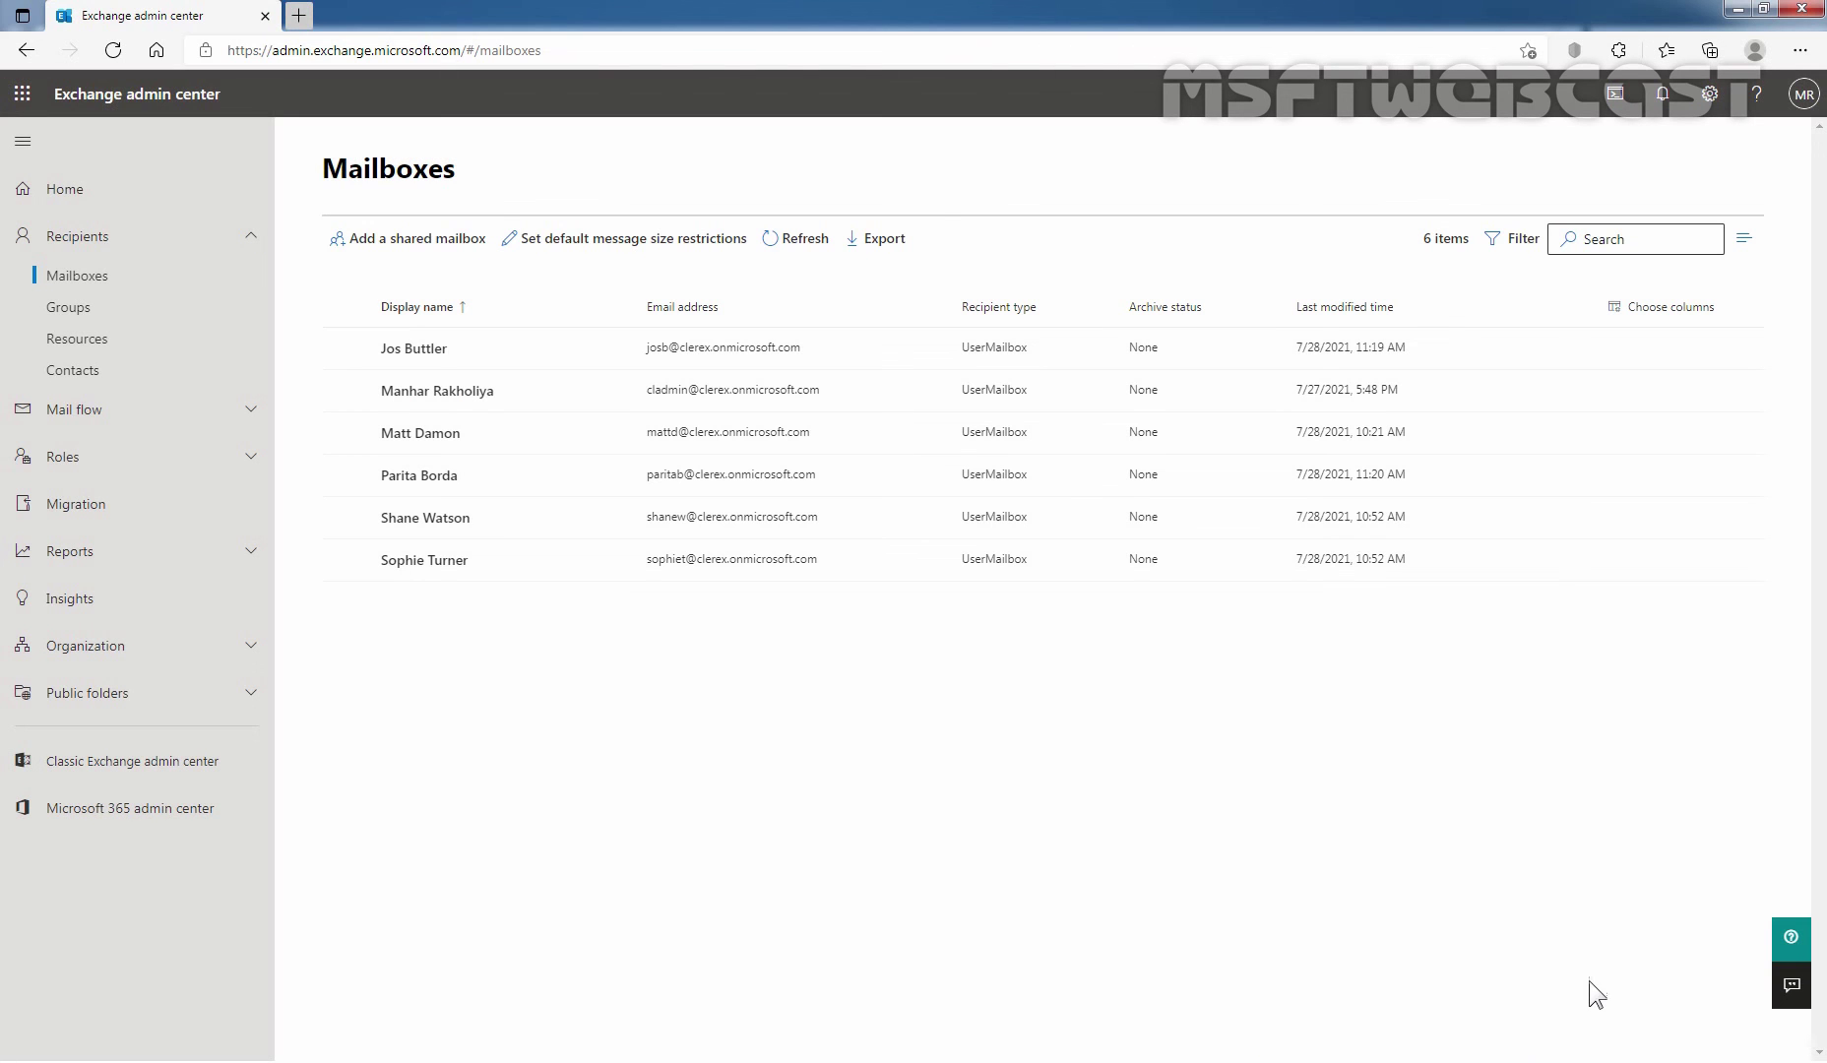